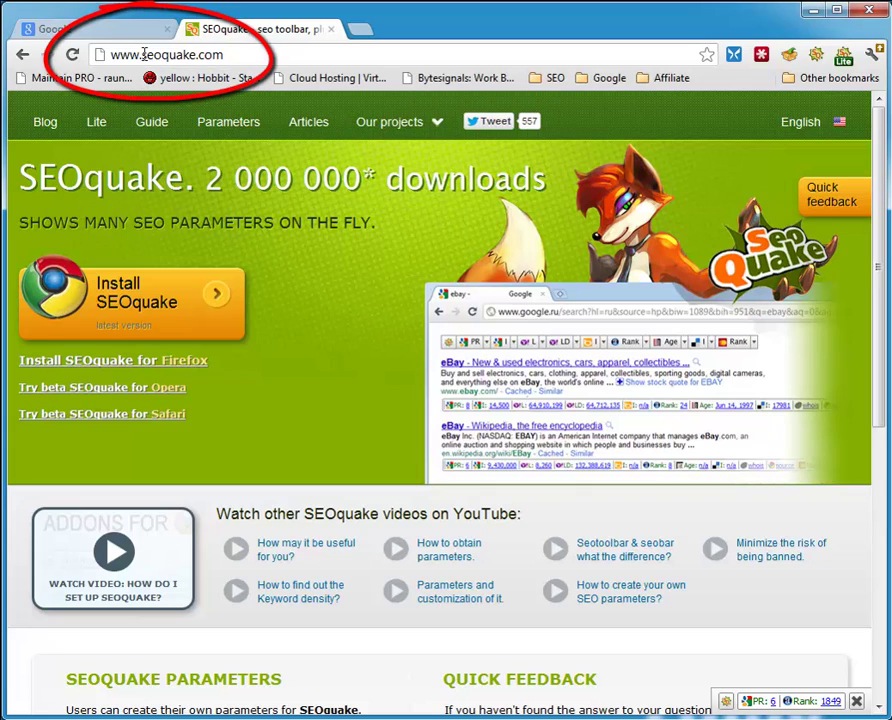
Close the seoquake.com tab and open SEOquake Preferences from the toolbar icon's menu.
{"action": "left_click_drag", "start_coordinate": [140, 55], "coordinate": [234, 56]}
{"action": "left_click", "coordinate": [234, 55]}
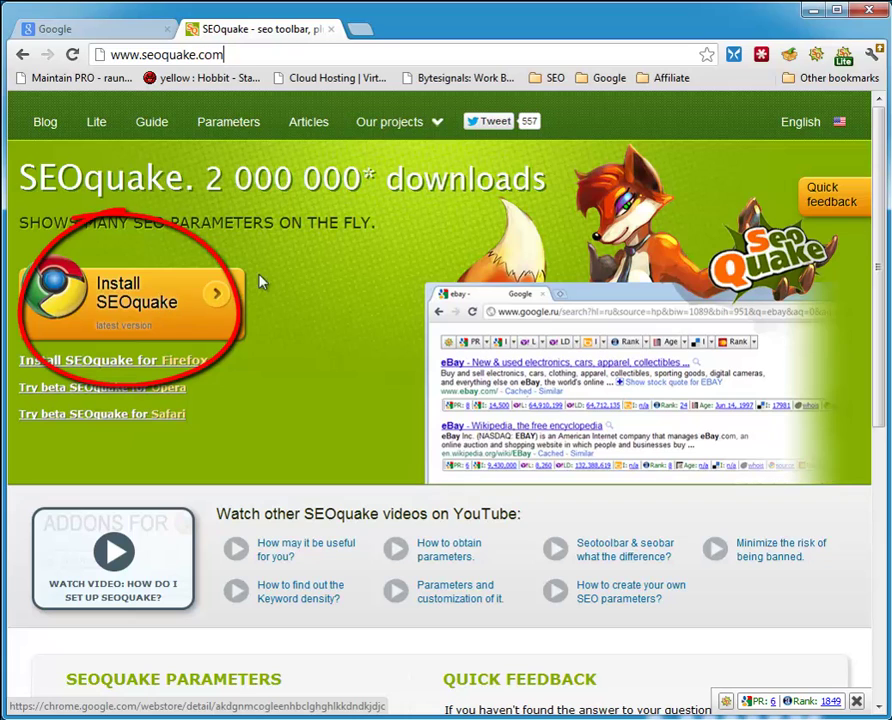
{"action": "left_click", "coordinate": [331, 30]}
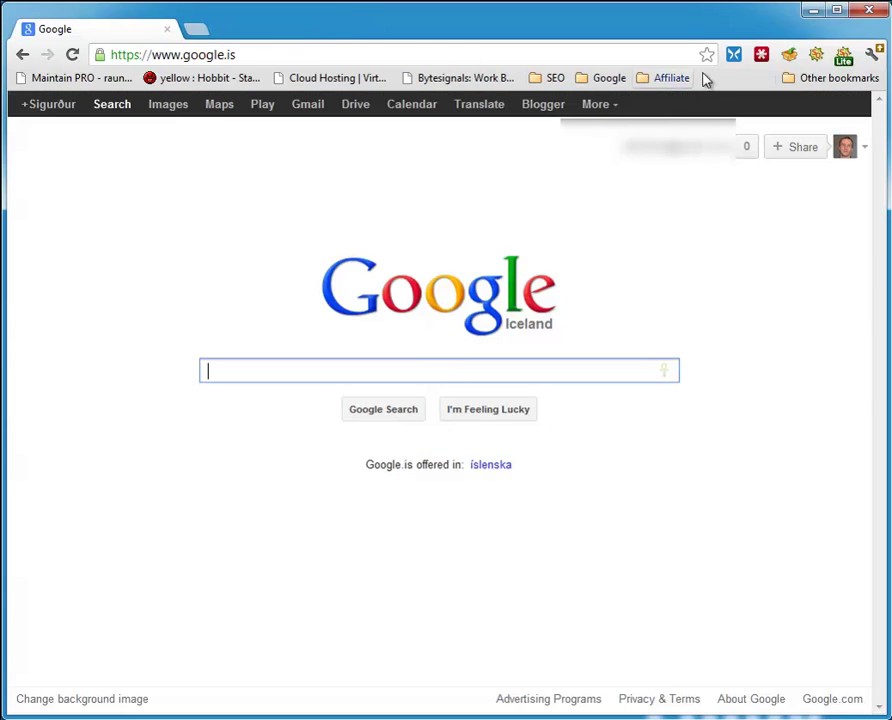
{"action": "left_click", "coordinate": [816, 56]}
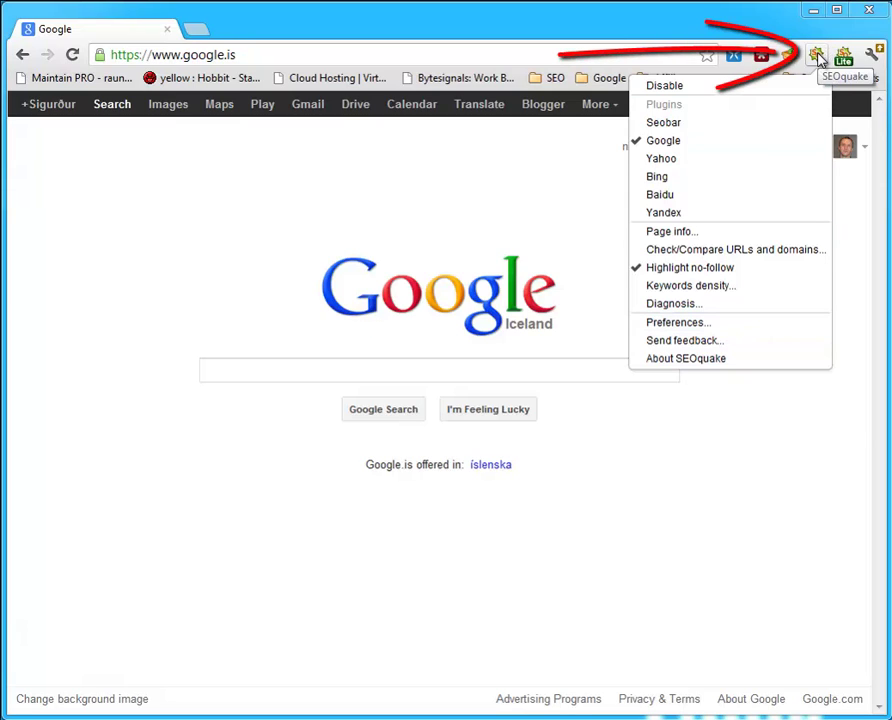
{"action": "left_click", "coordinate": [764, 326]}
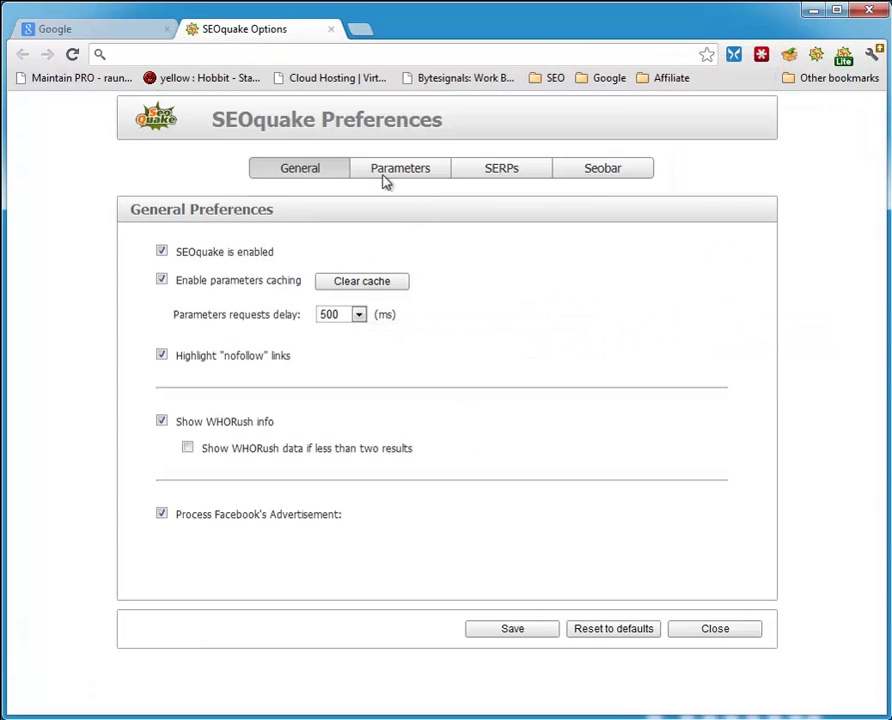
Toggle Google pagerank off and back on in Parameters and save, then save the SERPs preferences.
{"action": "left_click", "coordinate": [395, 175]}
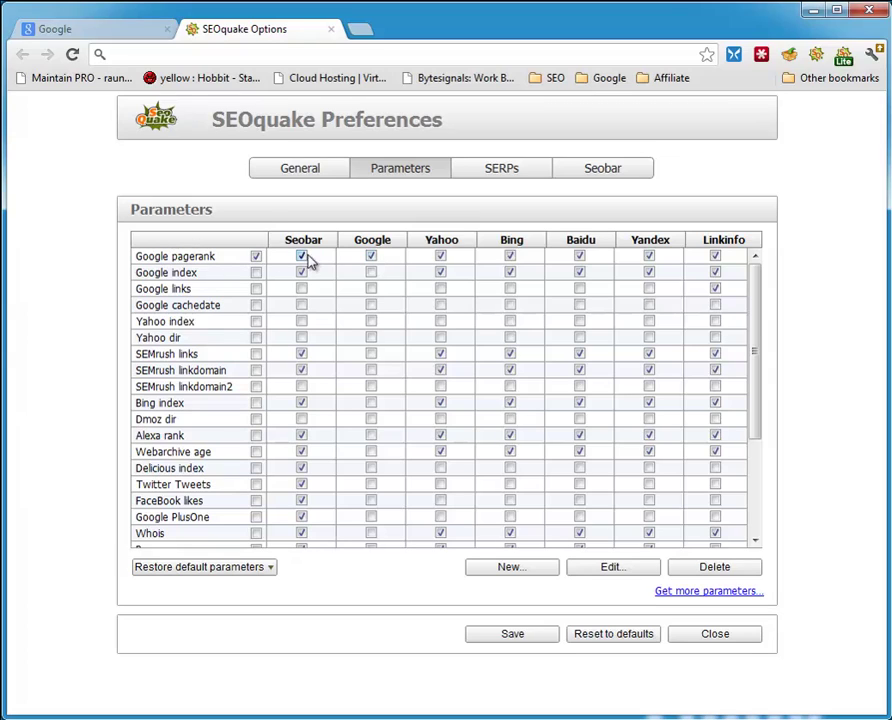
{"action": "left_click", "coordinate": [371, 257]}
{"action": "left_click", "coordinate": [371, 257]}
{"action": "left_click_drag", "start_coordinate": [760, 326], "coordinate": [776, 452]}
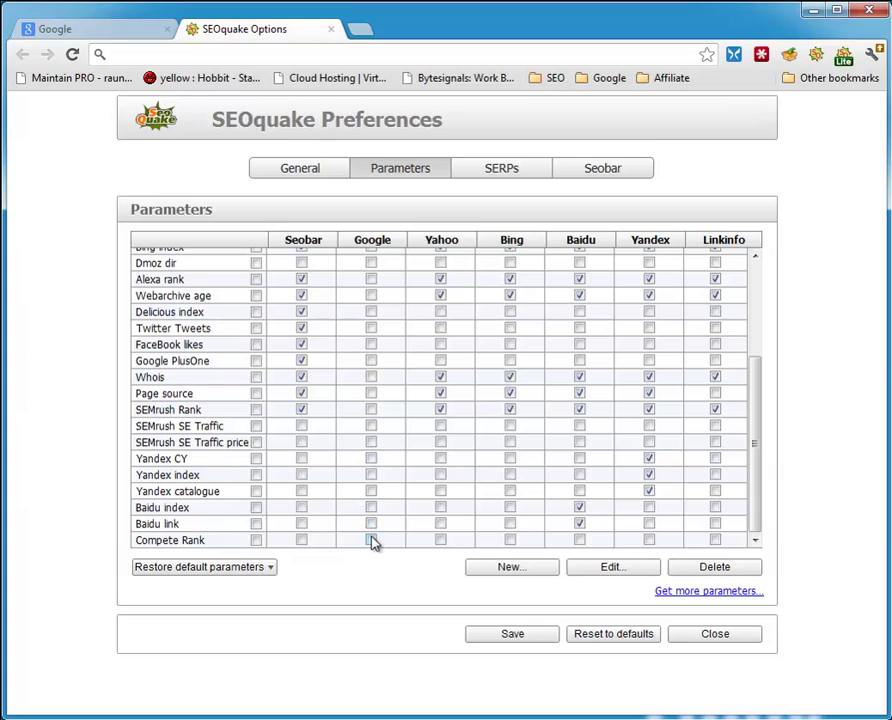
{"action": "left_click", "coordinate": [512, 636]}
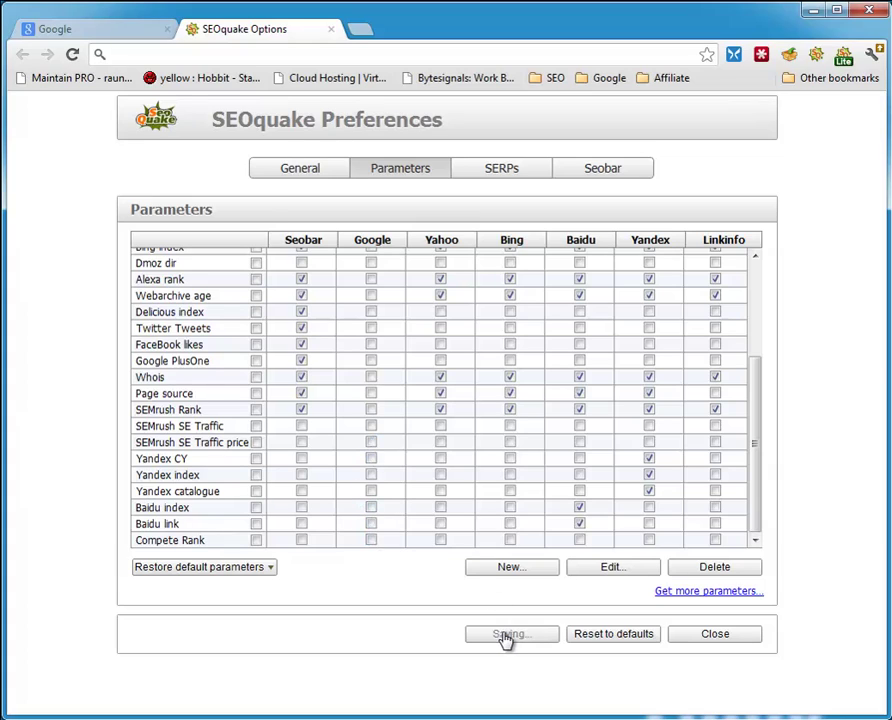
{"action": "left_click", "coordinate": [506, 172]}
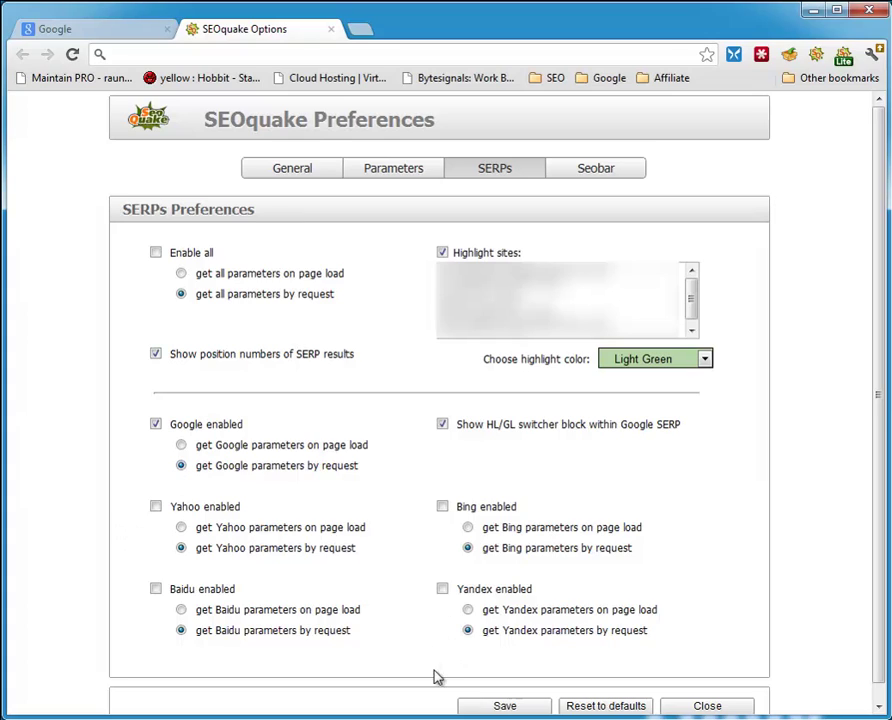
{"action": "left_click", "coordinate": [484, 706]}
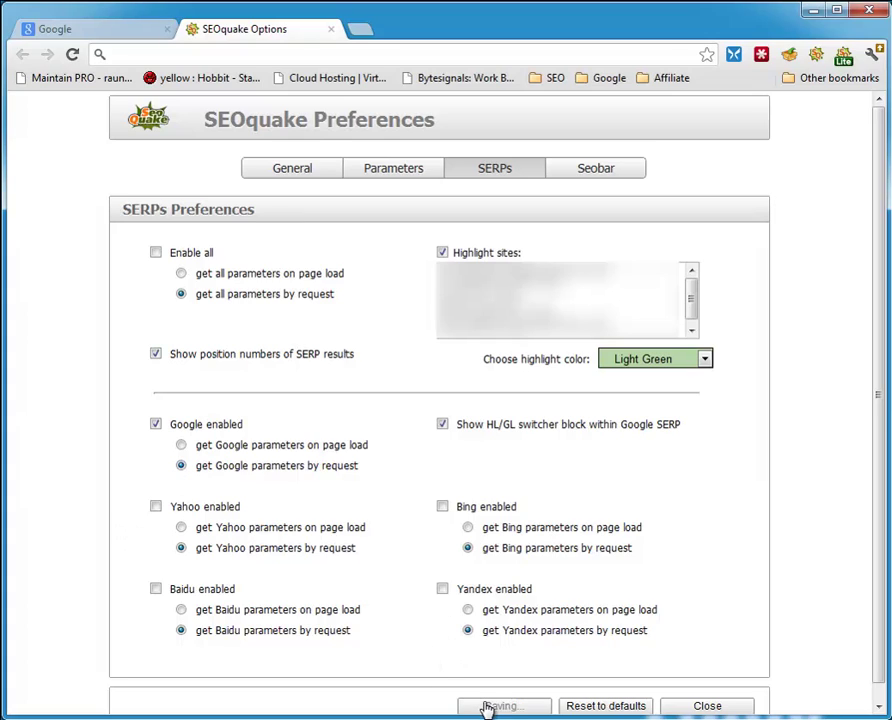
Close the options tab, search Google for 'high pr backlinks', and switch to Blogs results.
{"action": "left_click", "coordinate": [331, 29]}
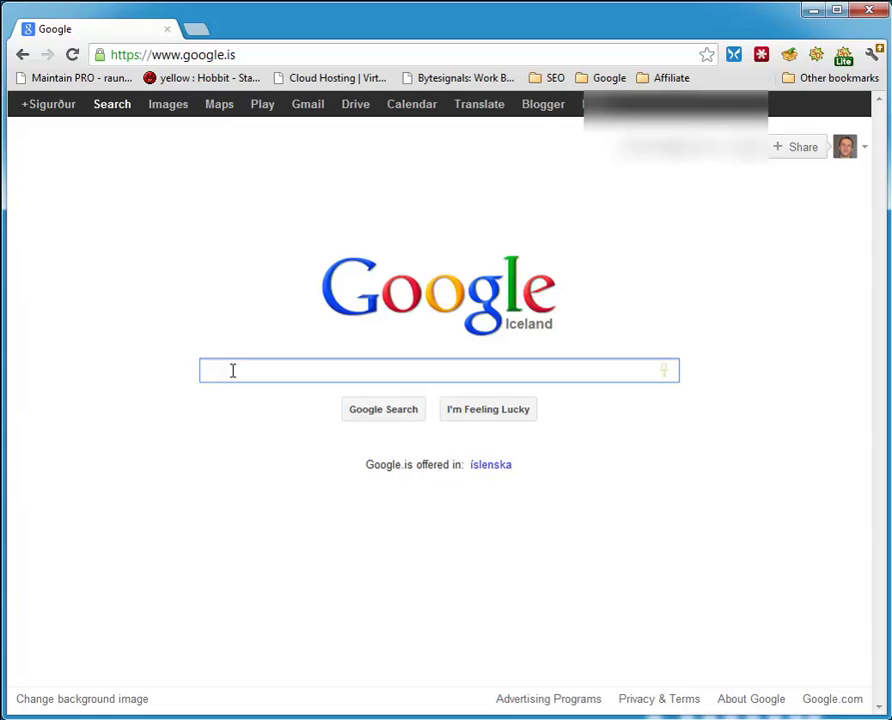
{"action": "type", "text": "high pa"}
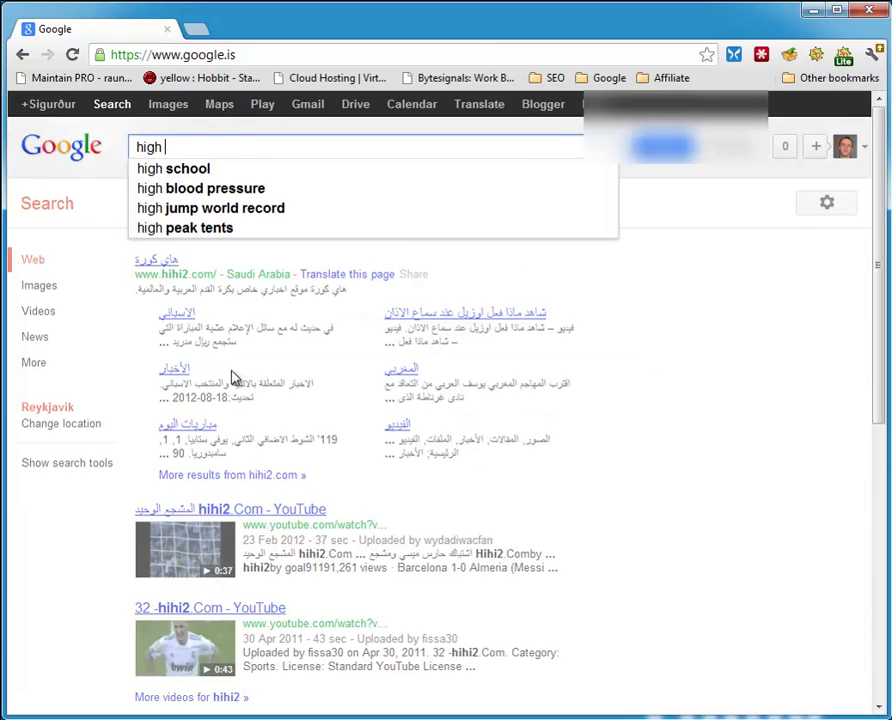
{"action": "key", "text": "BackSpace"}
{"action": "type", "text": "r backlinks"}
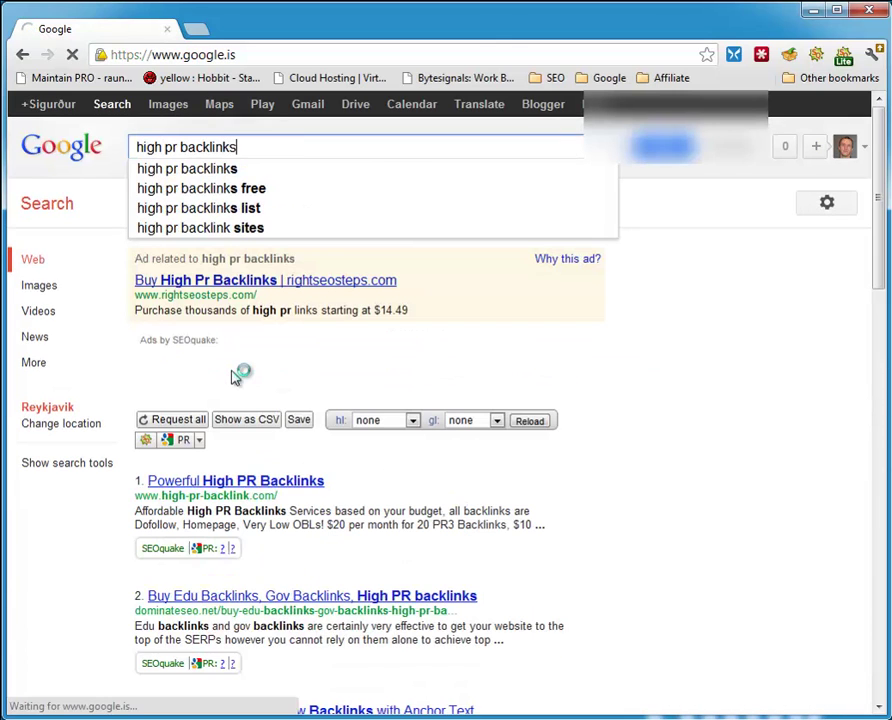
{"action": "key", "text": "Return"}
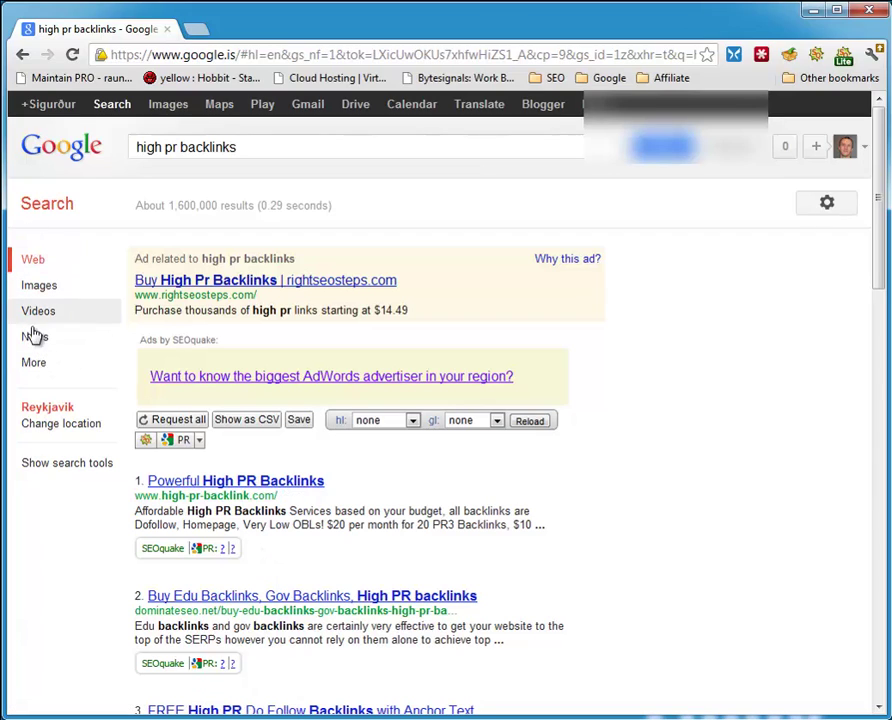
{"action": "left_click", "coordinate": [35, 364]}
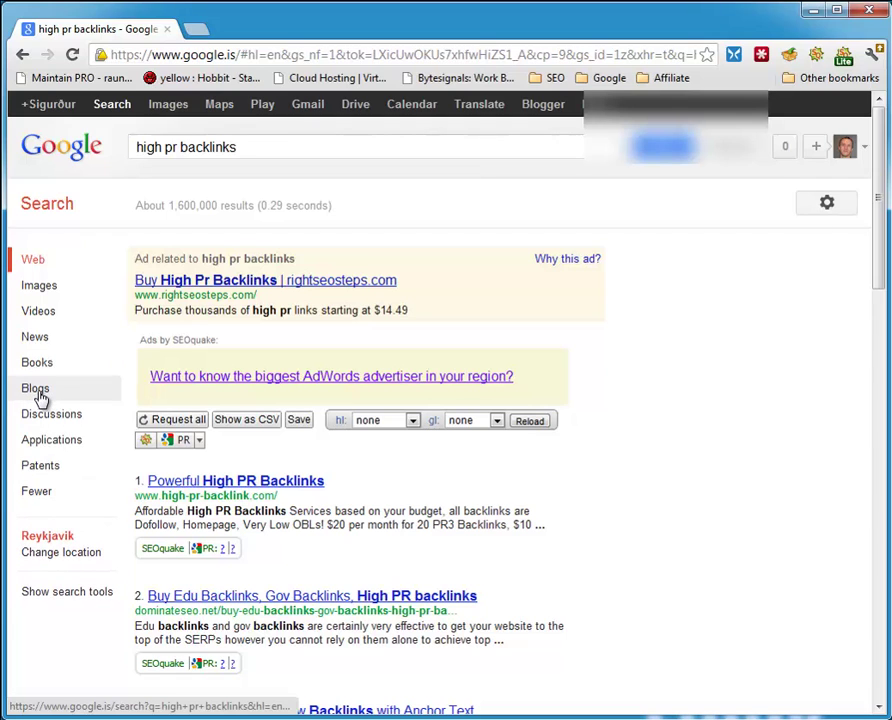
{"action": "left_click", "coordinate": [38, 396]}
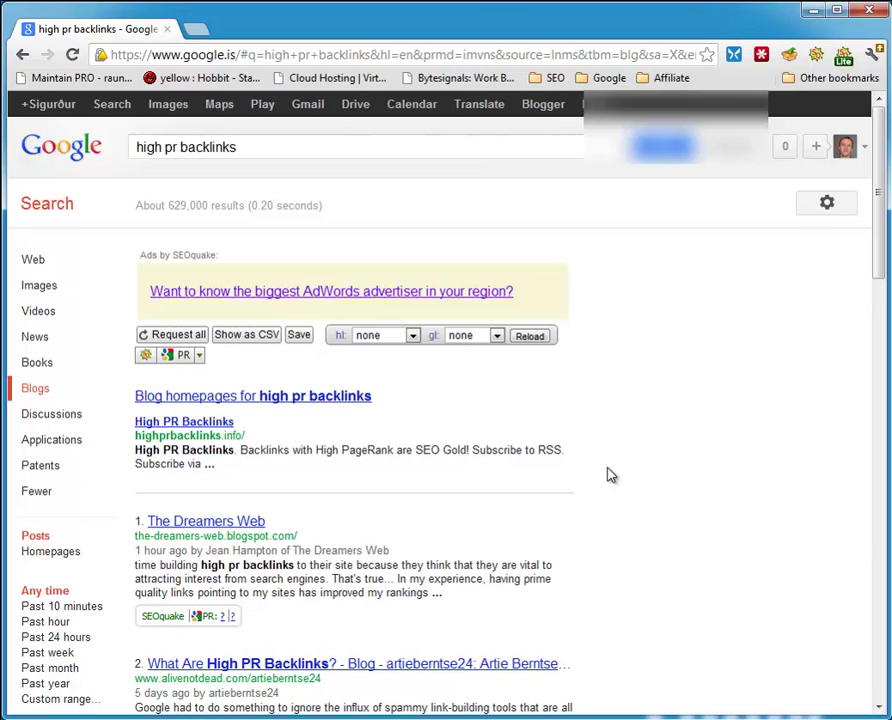
Filter the 'high pr backlinks' blog results to Past month.
{"action": "scroll", "coordinate": [610, 474], "scroll_direction": "down", "scroll_amount": 1}
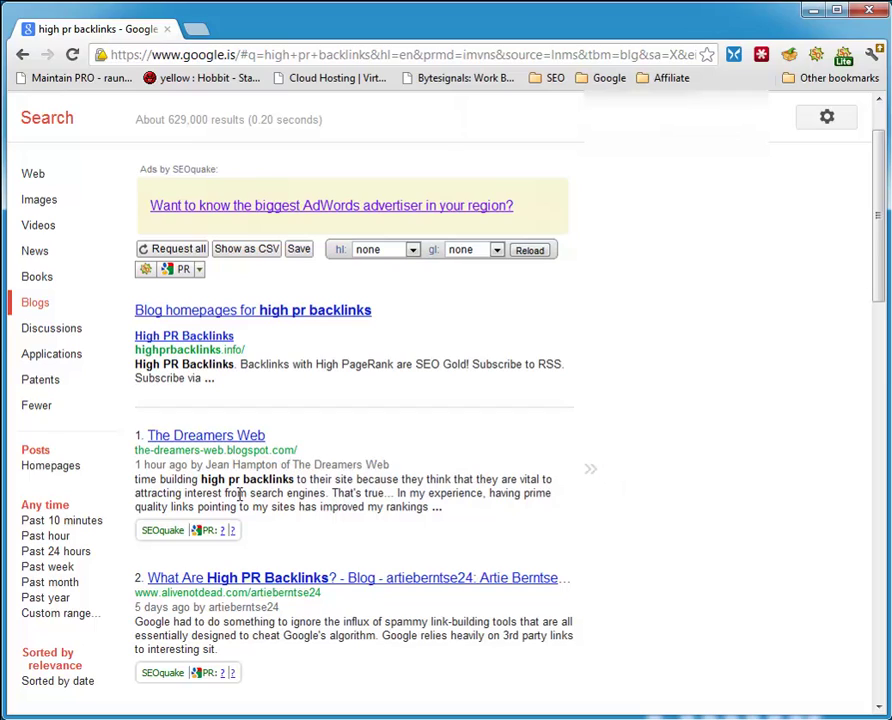
{"action": "left_click", "coordinate": [50, 584]}
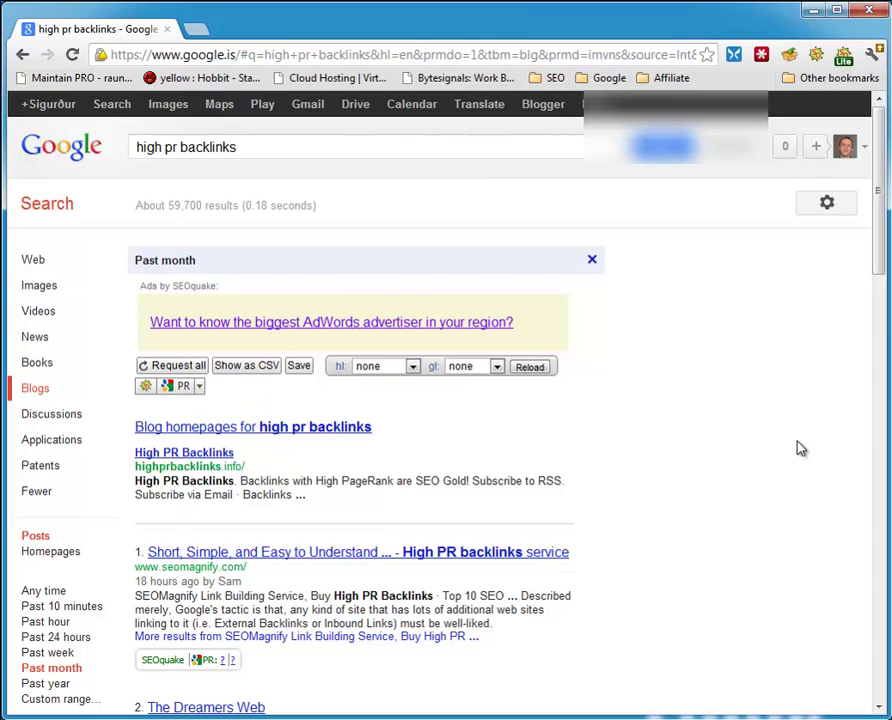
Request SEOquake PageRank for all past-month results, then go to results page 2.
{"action": "left_click_drag", "start_coordinate": [882, 236], "coordinate": [890, 286]}
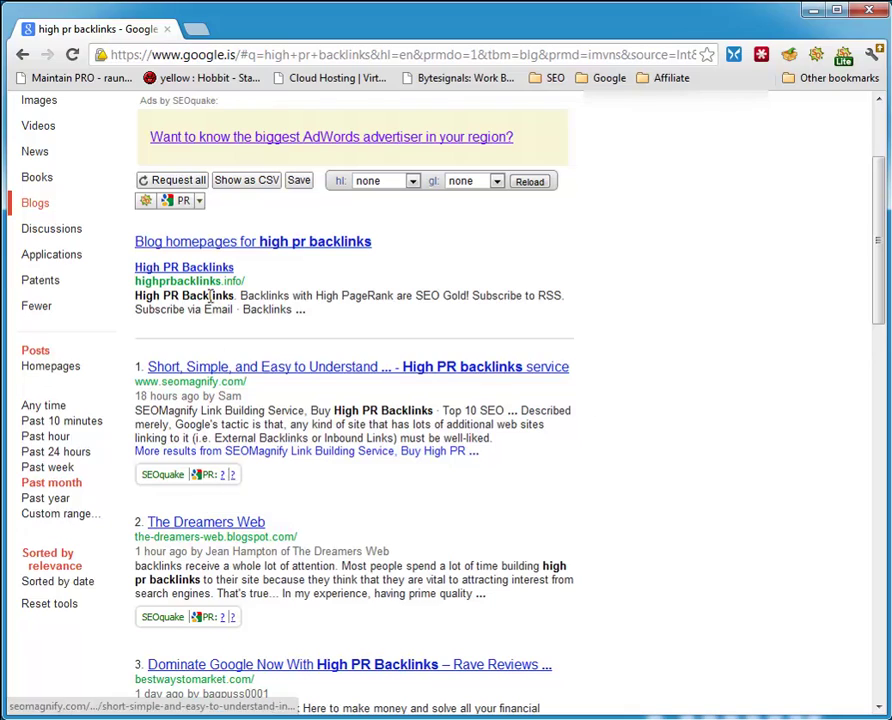
{"action": "left_click", "coordinate": [176, 188]}
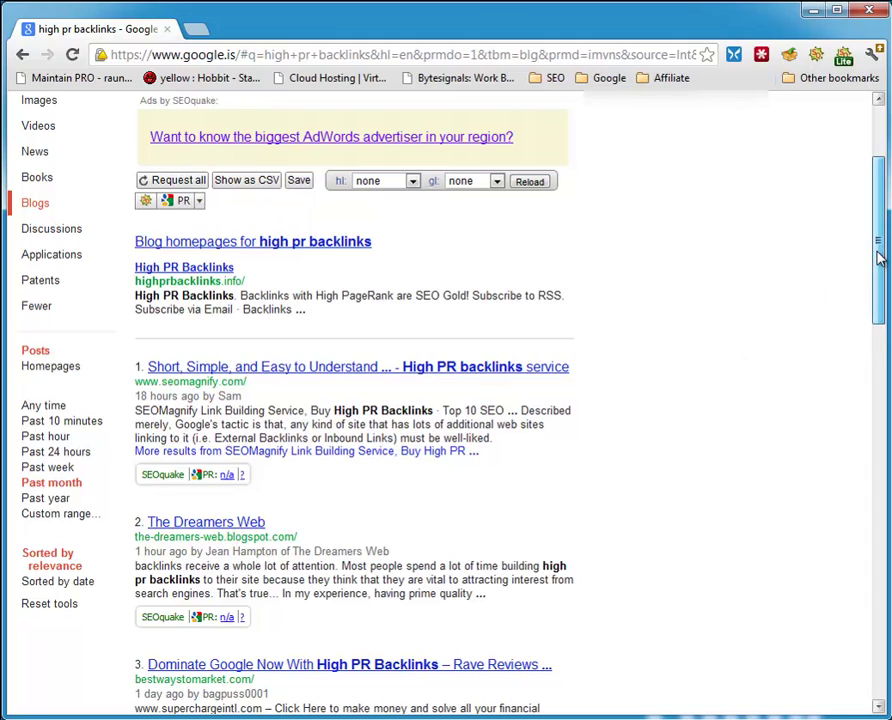
{"action": "left_click_drag", "start_coordinate": [879, 258], "coordinate": [886, 336]}
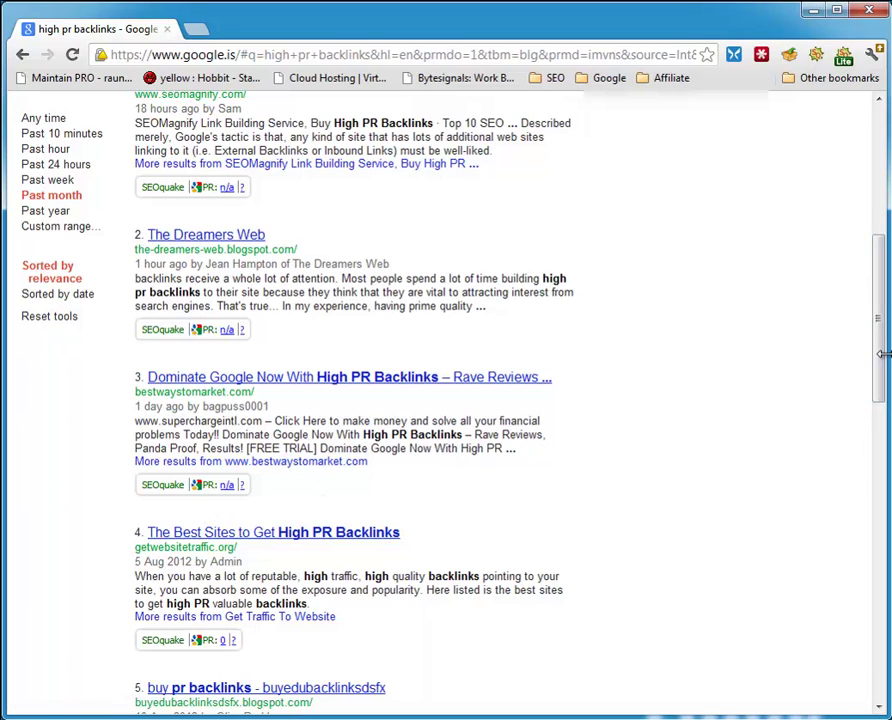
{"action": "left_click_drag", "start_coordinate": [884, 360], "coordinate": [718, 660]}
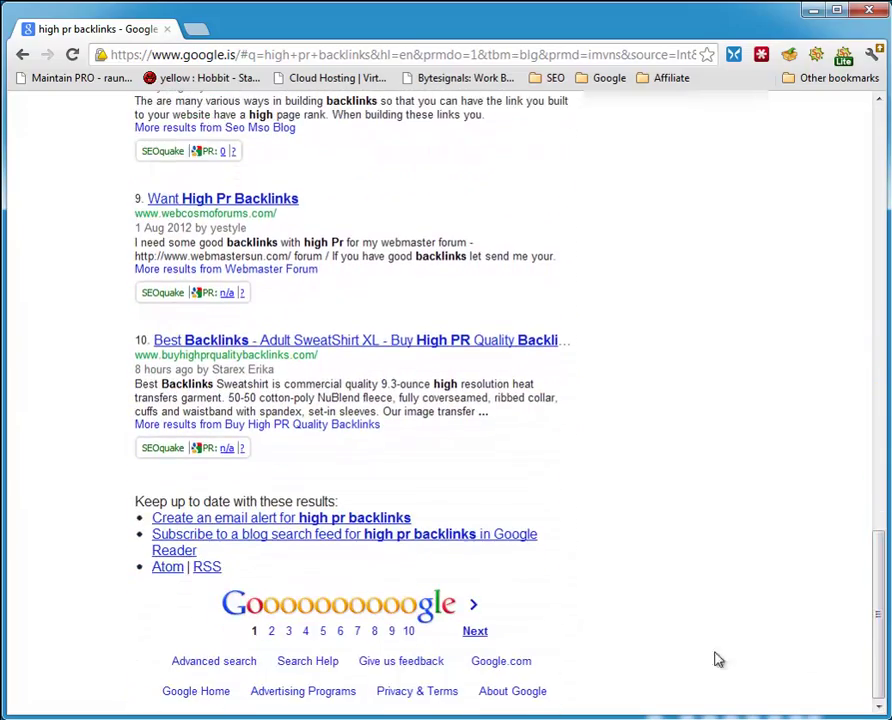
{"action": "left_click", "coordinate": [479, 628]}
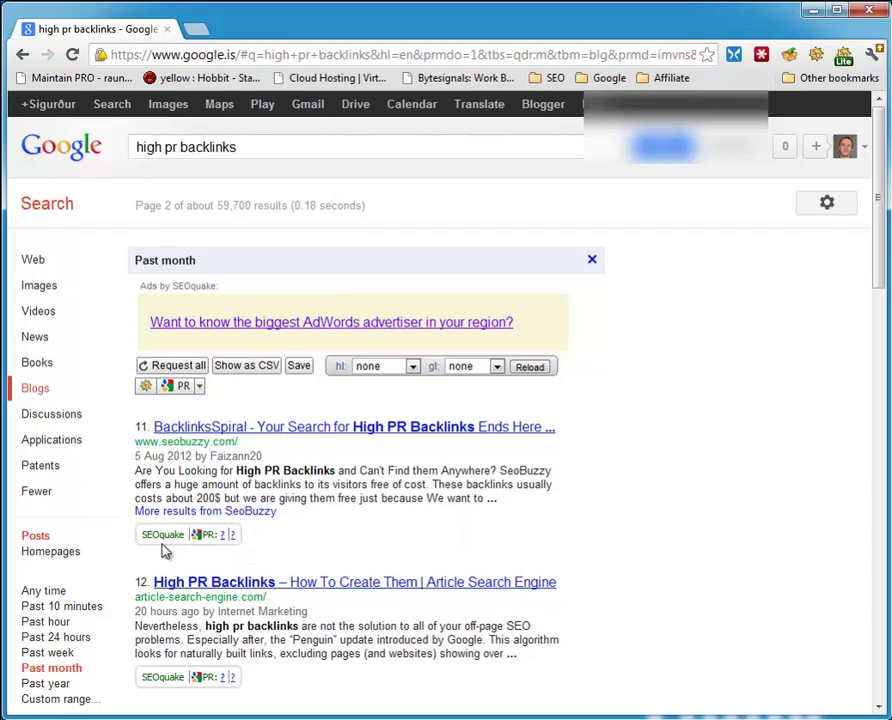
Request SEOquake values on page two, then open result 14 in a new tab and view it.
{"action": "left_click", "coordinate": [180, 367]}
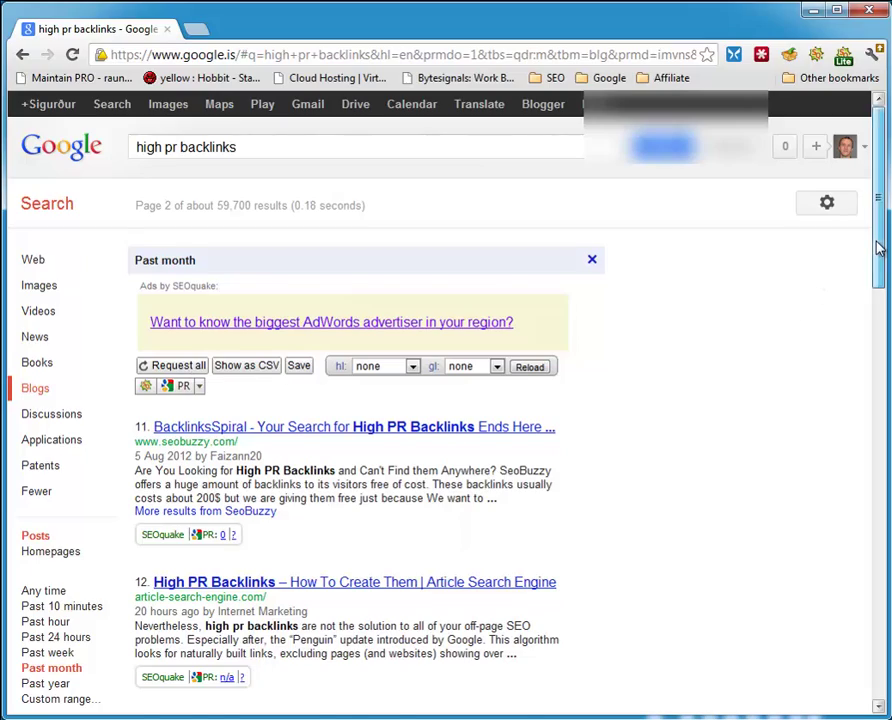
{"action": "left_click_drag", "start_coordinate": [877, 248], "coordinate": [886, 392]}
{"action": "left_click_drag", "start_coordinate": [212, 411], "coordinate": [272, 413]}
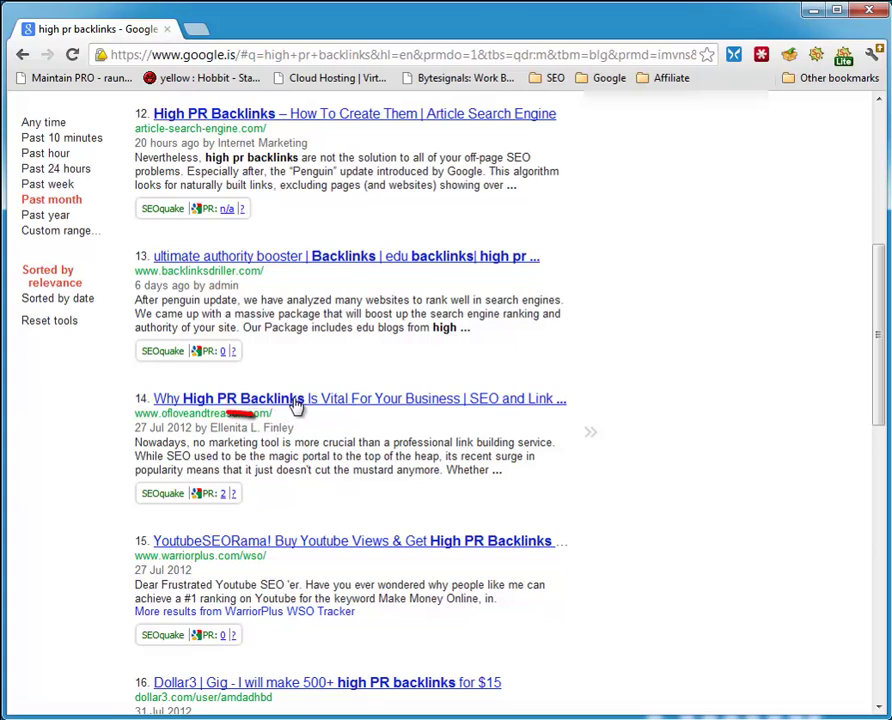
{"action": "right_click", "coordinate": [296, 400]}
{"action": "left_click", "coordinate": [304, 356]}
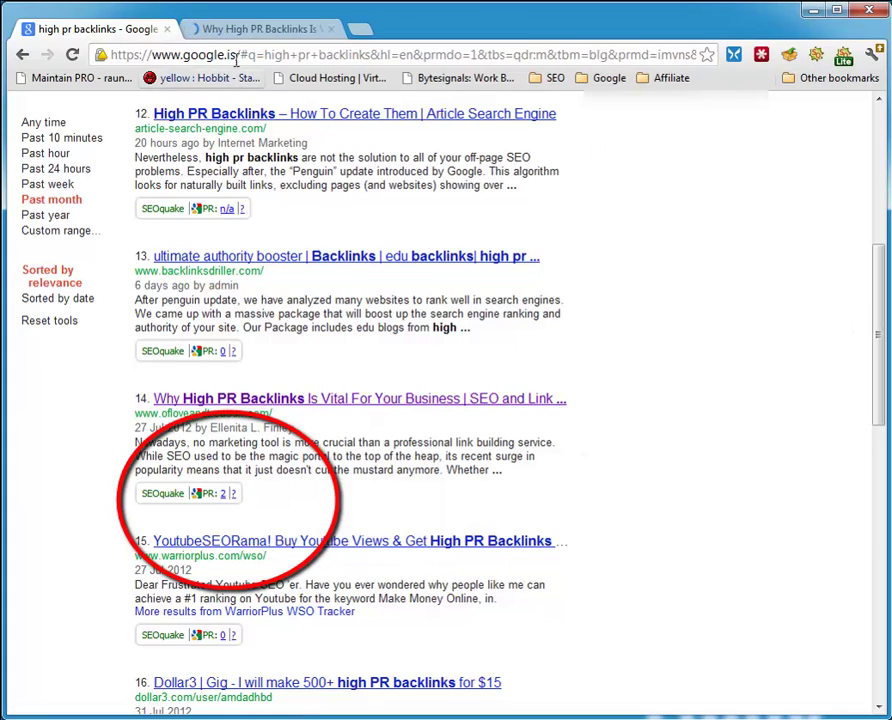
{"action": "left_click", "coordinate": [266, 30]}
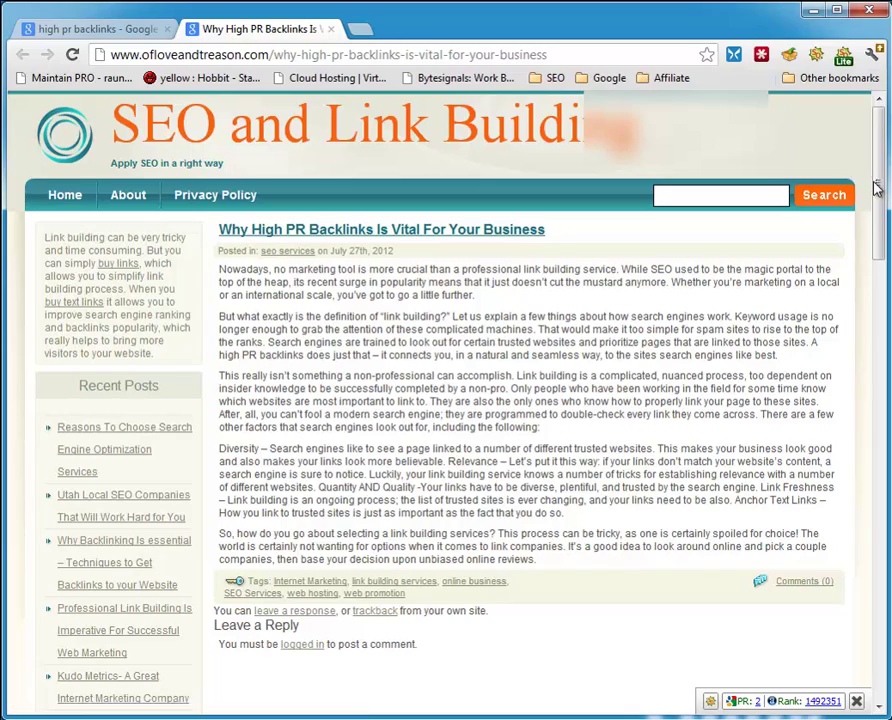
Scroll to Leave a Reply and follow the 'logged in' link to the WordPress login.
{"action": "mouse_move", "coordinate": [877, 188]}
{"action": "left_mouse_down"}
{"action": "mouse_move", "coordinate": [880, 254]}
{"action": "mouse_move", "coordinate": [884, 184]}
{"action": "left_mouse_up"}
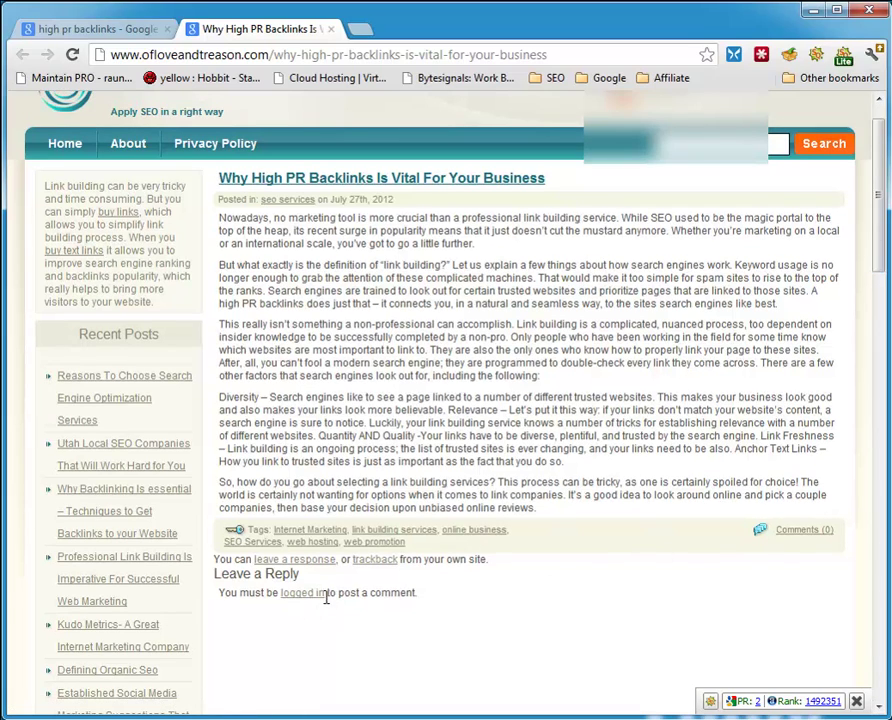
{"action": "left_click", "coordinate": [312, 594]}
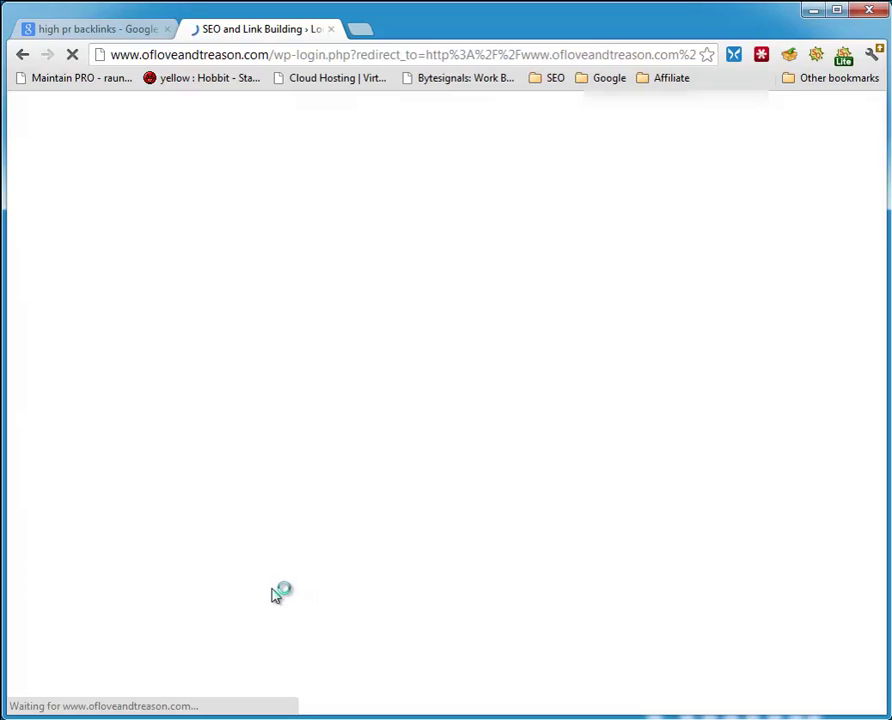
Replace the login URL's redirect part with action=register, find registration disabled, and go back twice.
{"action": "left_click", "coordinate": [357, 55]}
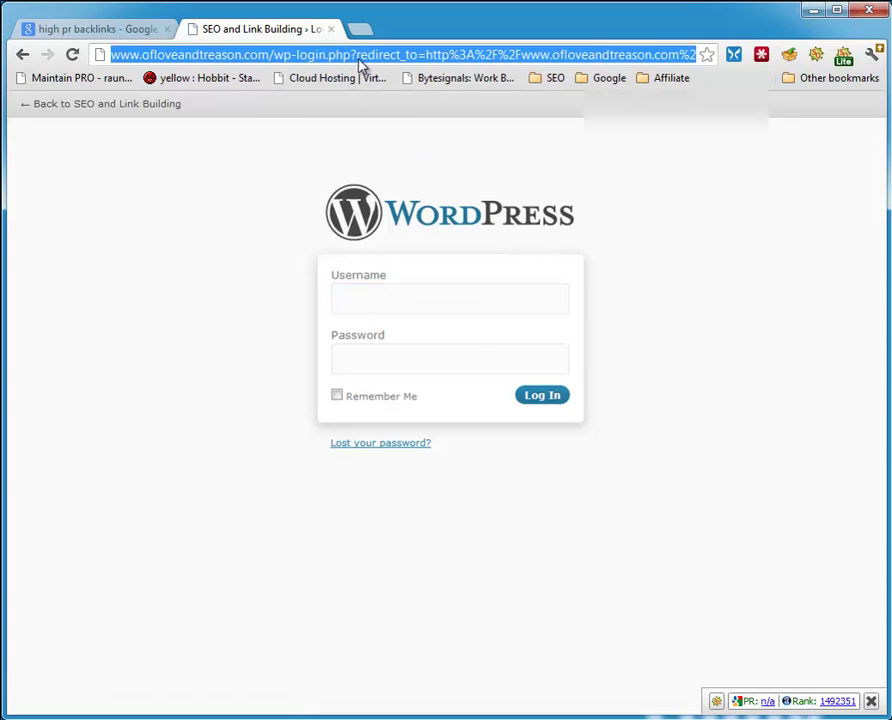
{"action": "key", "text": "shift+End"}
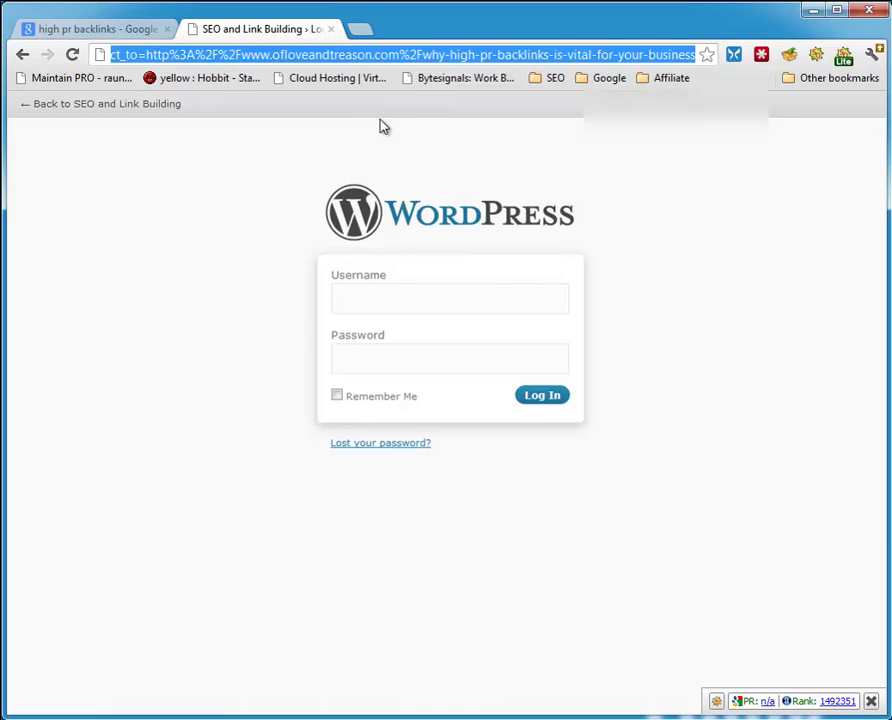
{"action": "key", "text": "BackSpace"}
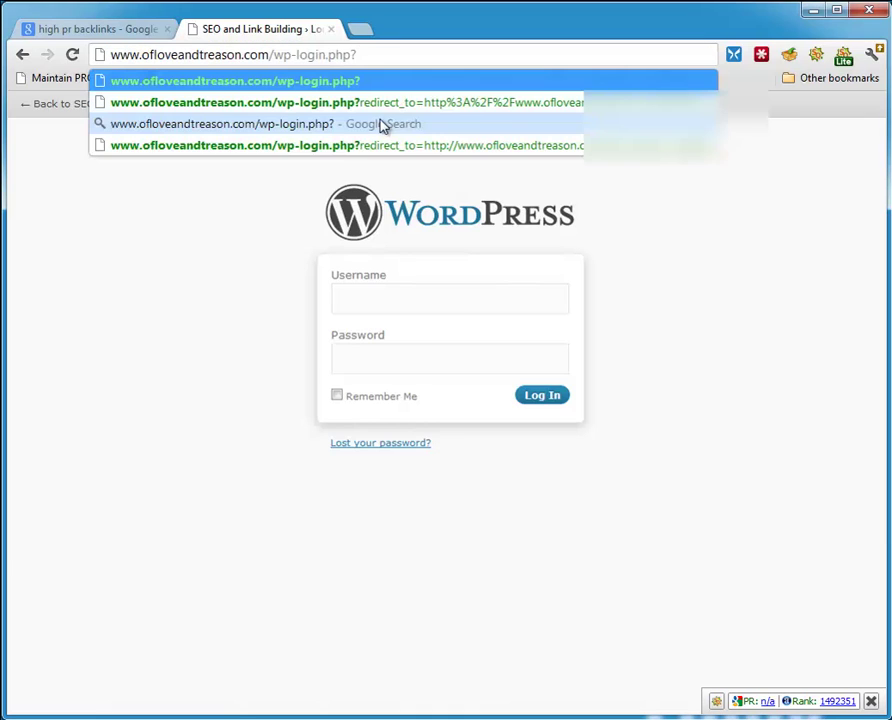
{"action": "type", "text": "action="}
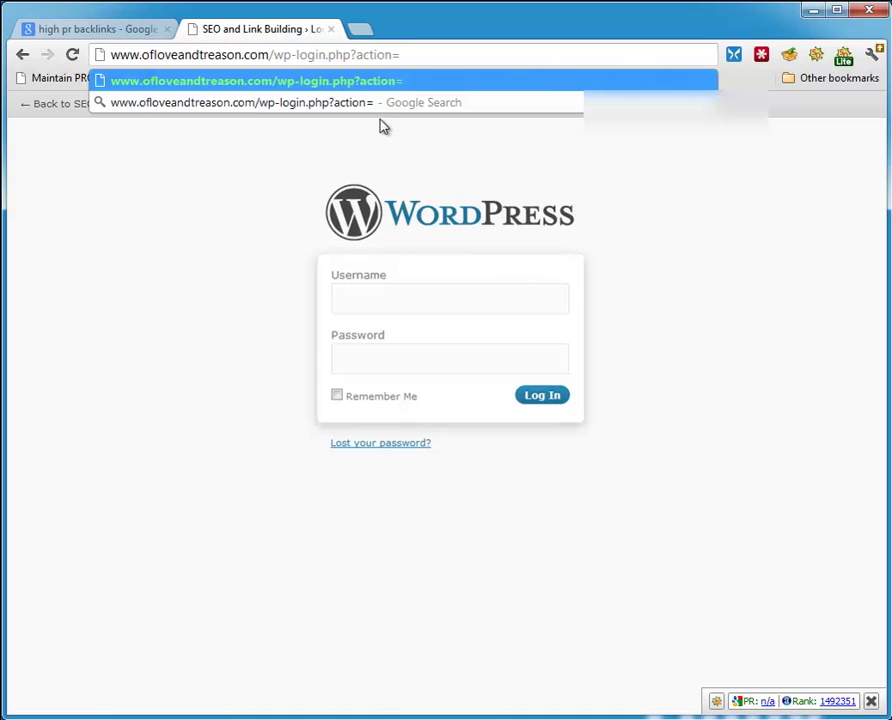
{"action": "type", "text": "register"}
{"action": "key", "text": "Return"}
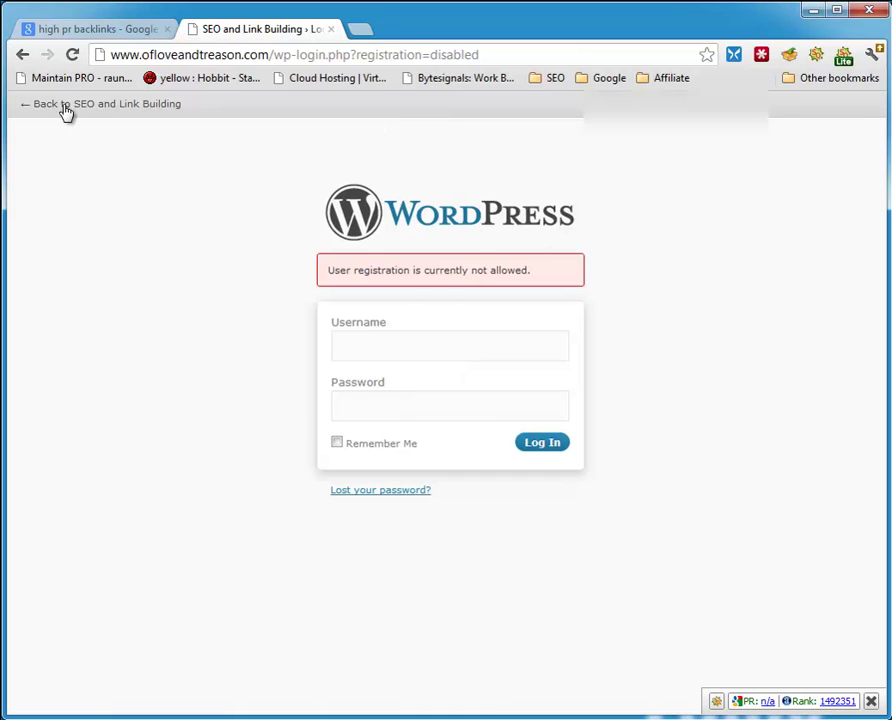
{"action": "left_click", "coordinate": [22, 56]}
{"action": "left_click", "coordinate": [22, 56]}
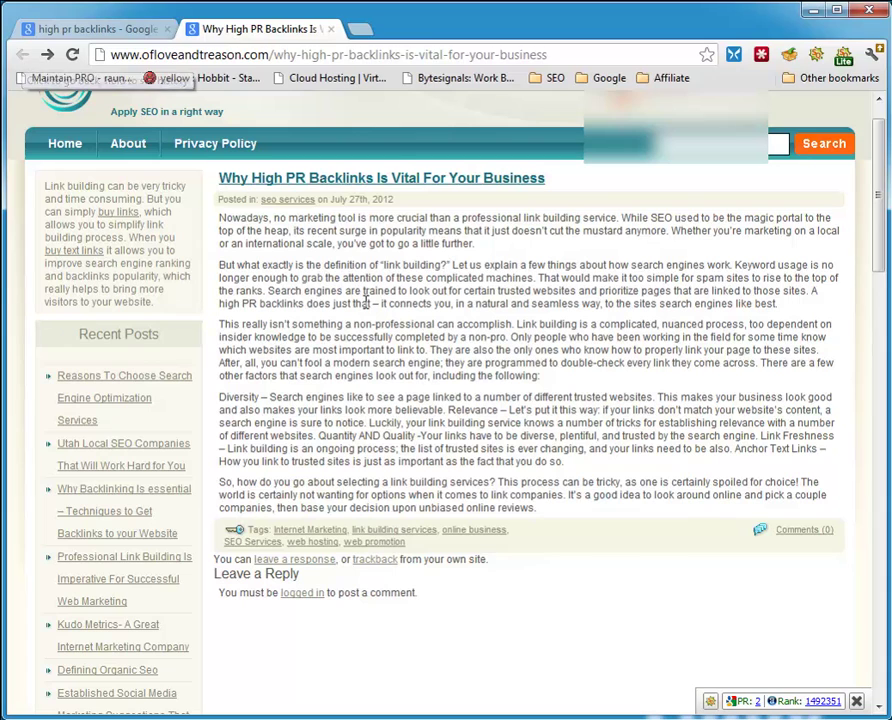
Close the ofloveandtreason article and open result 17 (bestlinkbuilding.com, PR 2) in a background tab.
{"action": "left_click", "coordinate": [333, 30]}
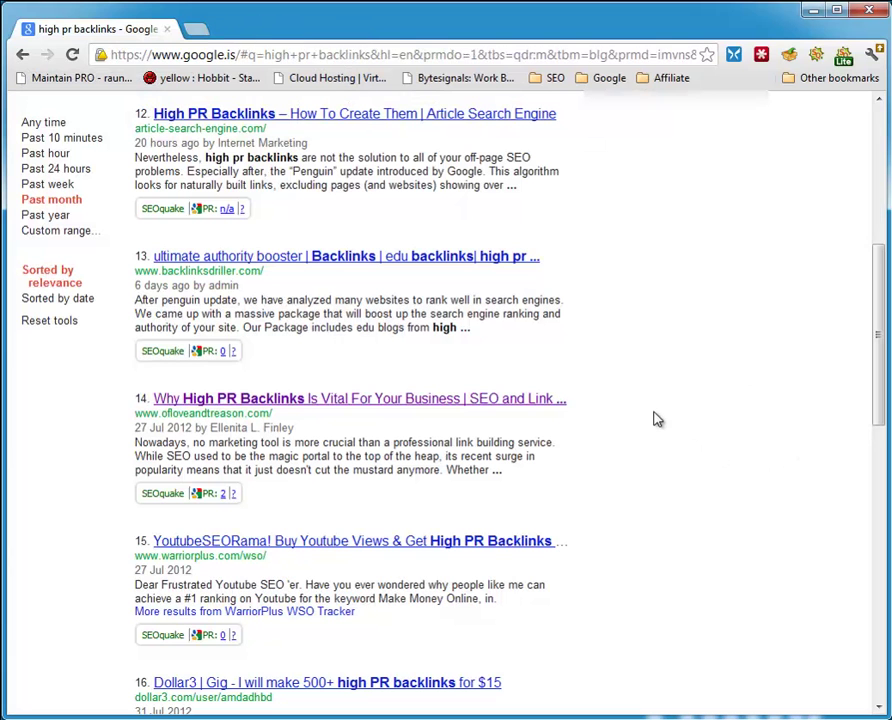
{"action": "scroll", "coordinate": [658, 419], "scroll_direction": "down", "scroll_amount": 3}
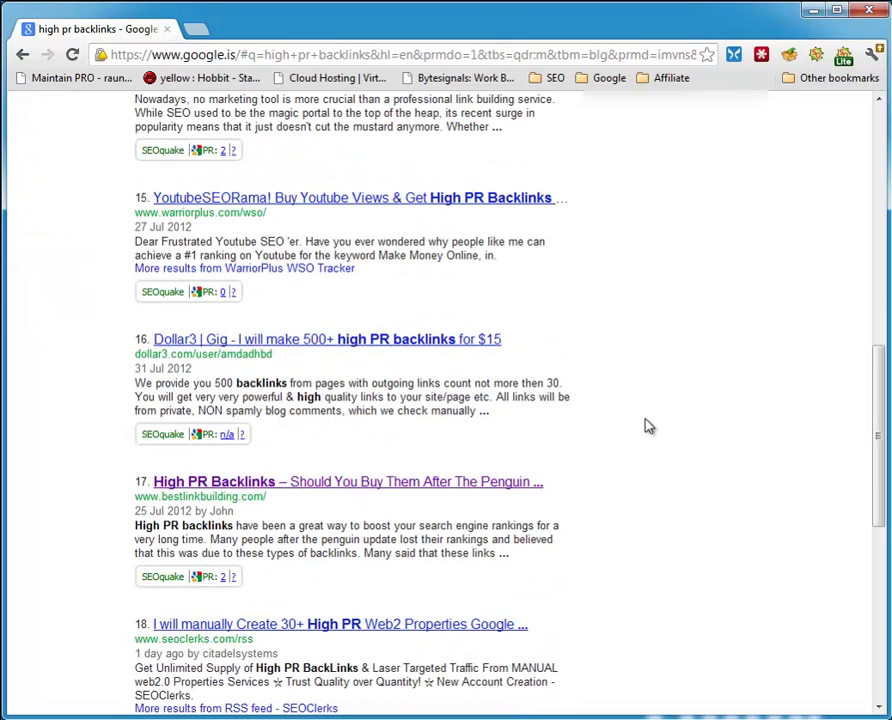
{"action": "middle_click", "coordinate": [250, 486]}
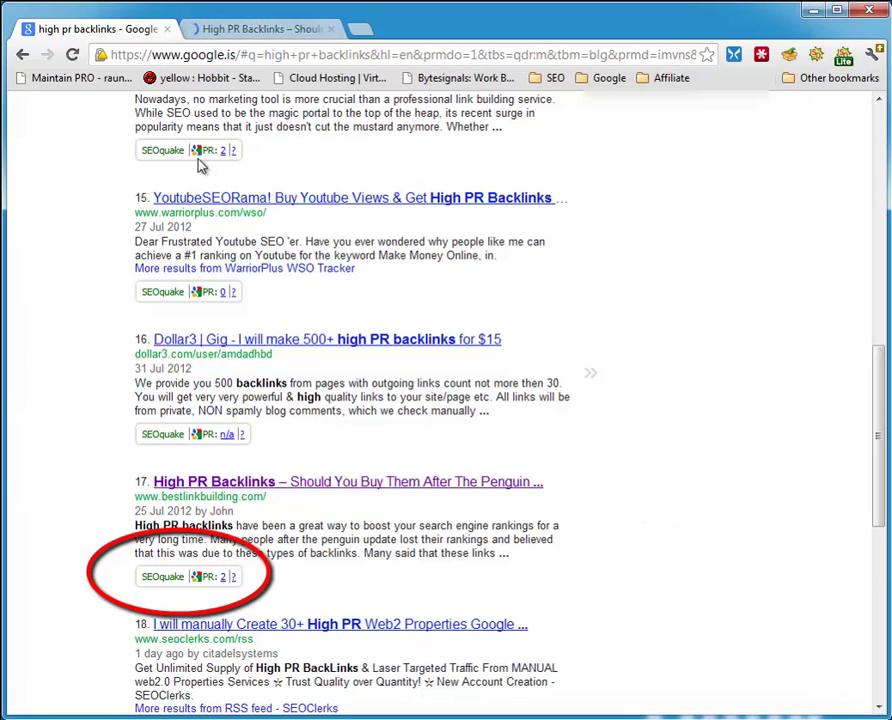
Switch to the bestlinkbuilding.com post, scroll to the Speak Your Mind Name field, then scroll back.
{"action": "left_click", "coordinate": [260, 36]}
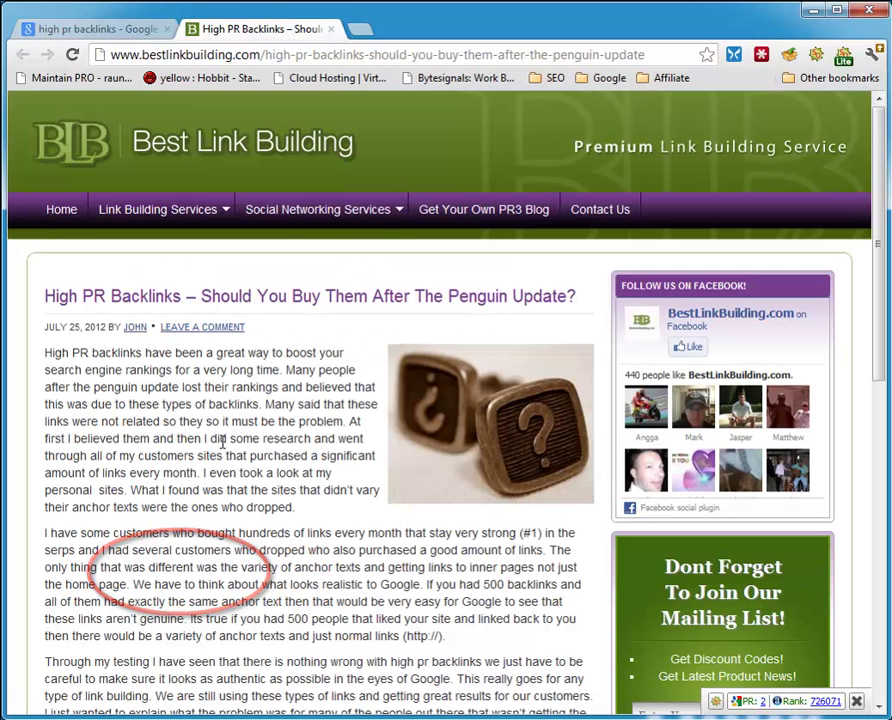
{"action": "left_click_drag", "start_coordinate": [56, 297], "coordinate": [570, 295]}
{"action": "left_click", "coordinate": [152, 404]}
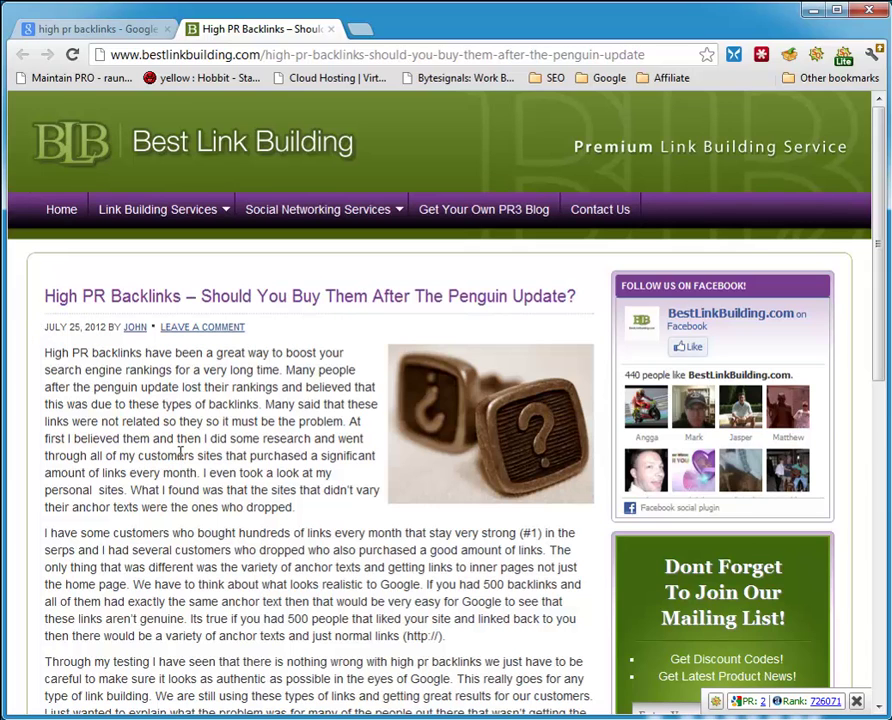
{"action": "scroll", "coordinate": [180, 455], "scroll_direction": "down", "scroll_amount": 5}
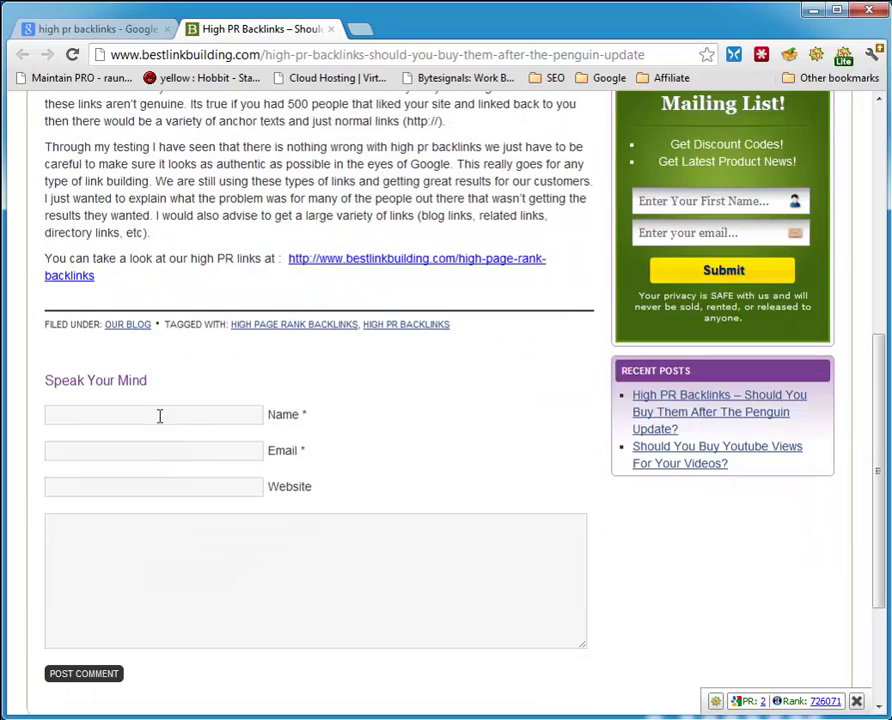
{"action": "left_click", "coordinate": [148, 420]}
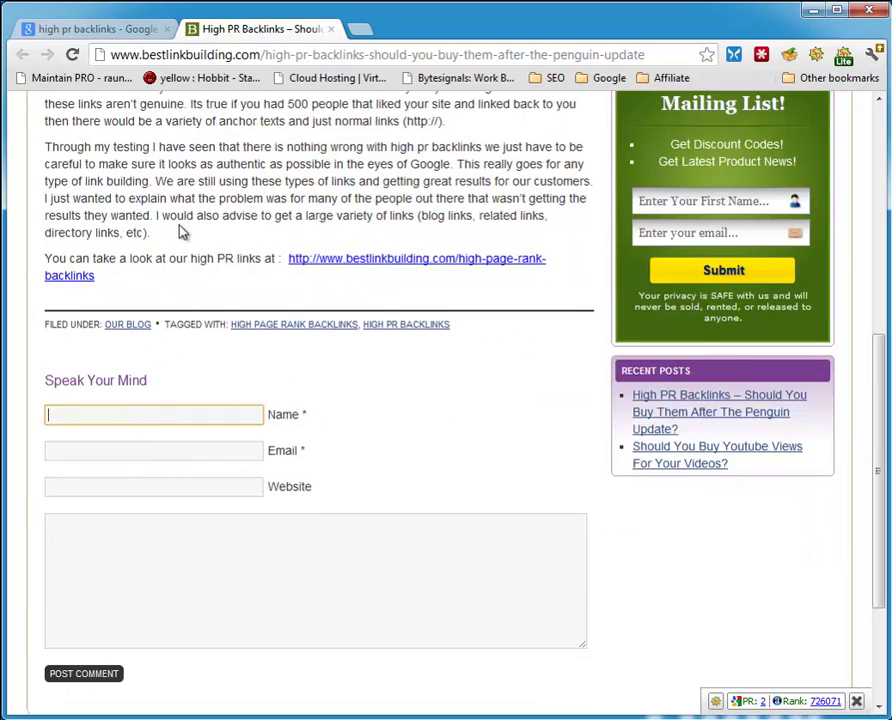
{"action": "scroll", "coordinate": [104, 405], "scroll_direction": "up", "scroll_amount": 4}
{"action": "scroll", "coordinate": [103, 403], "scroll_direction": "down", "scroll_amount": 2}
{"action": "scroll", "coordinate": [104, 400], "scroll_direction": "up", "scroll_amount": 1}
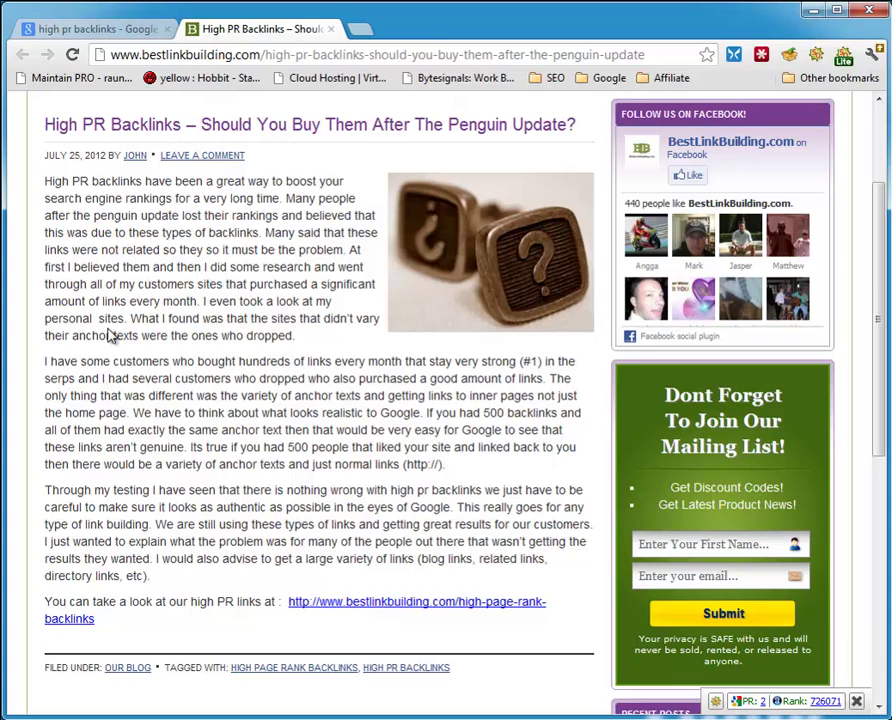
Fill the comment form's Name and Email fields with the commenter's name and saved e-mail address.
{"action": "scroll", "coordinate": [168, 336], "scroll_direction": "down", "scroll_amount": 4}
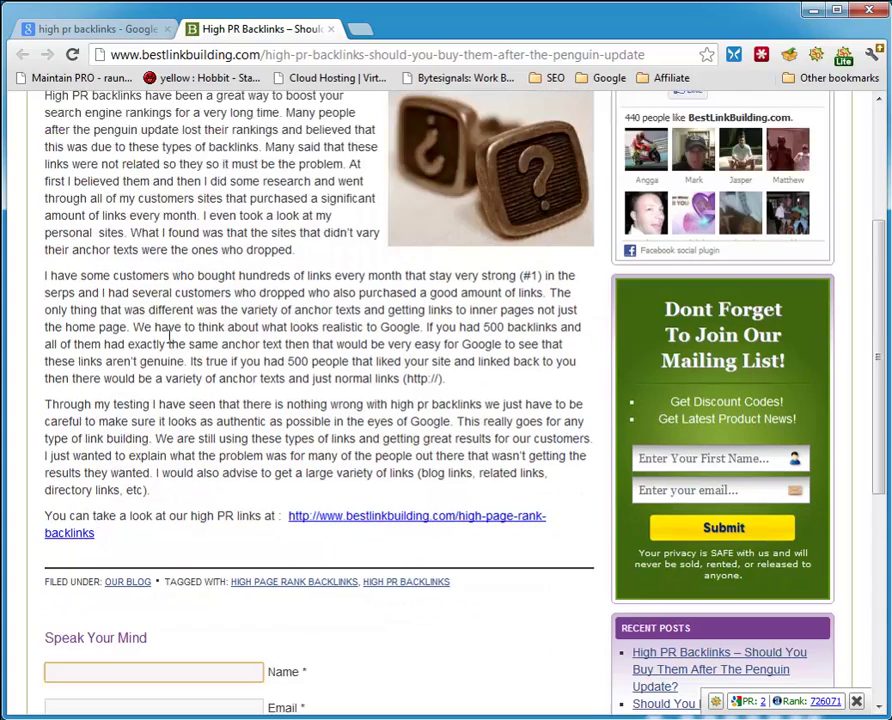
{"action": "left_click", "coordinate": [144, 416]}
{"action": "type", "text": "Siggi"}
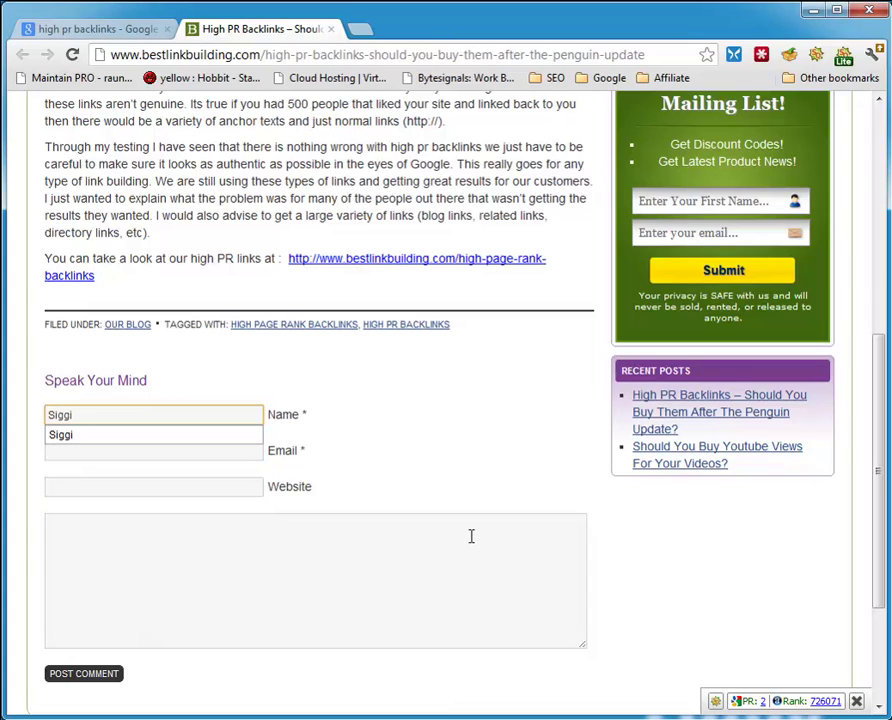
{"action": "key", "text": "Tab"}
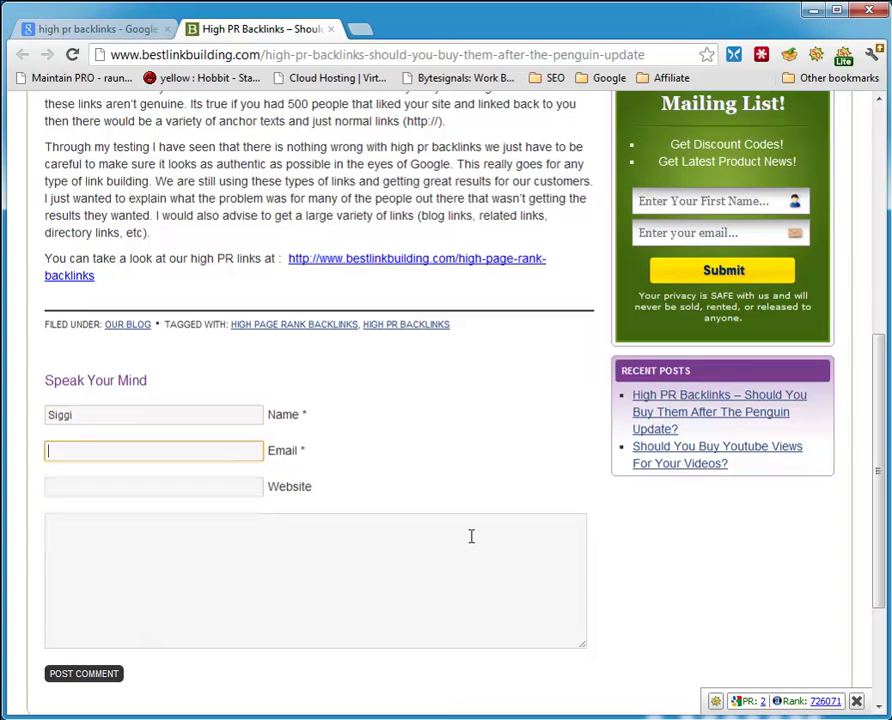
{"action": "type", "text": "sigurdur"}
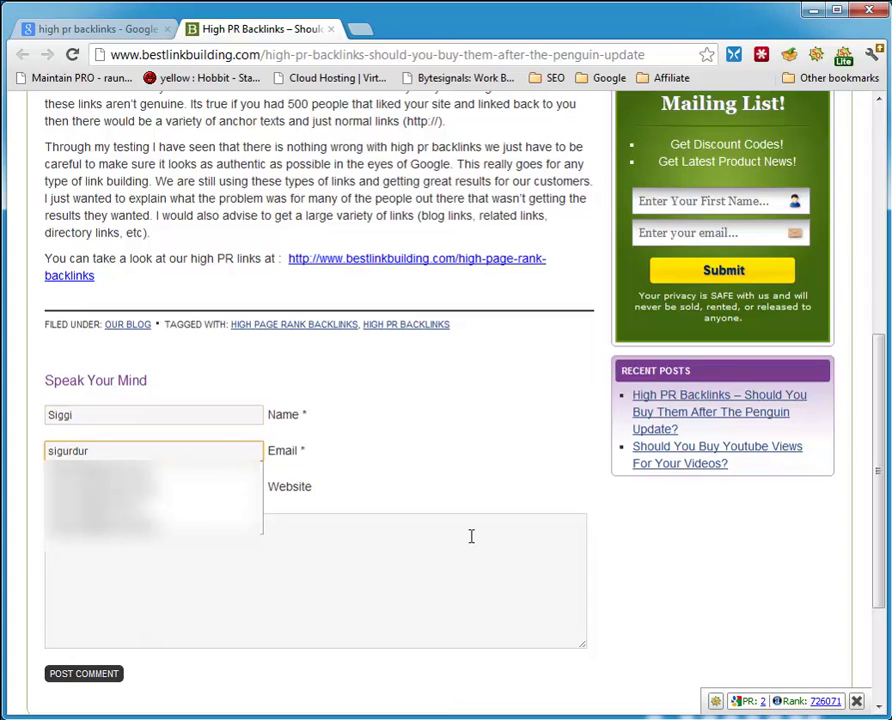
{"action": "key", "text": "Down"}
{"action": "key", "text": "Tab"}
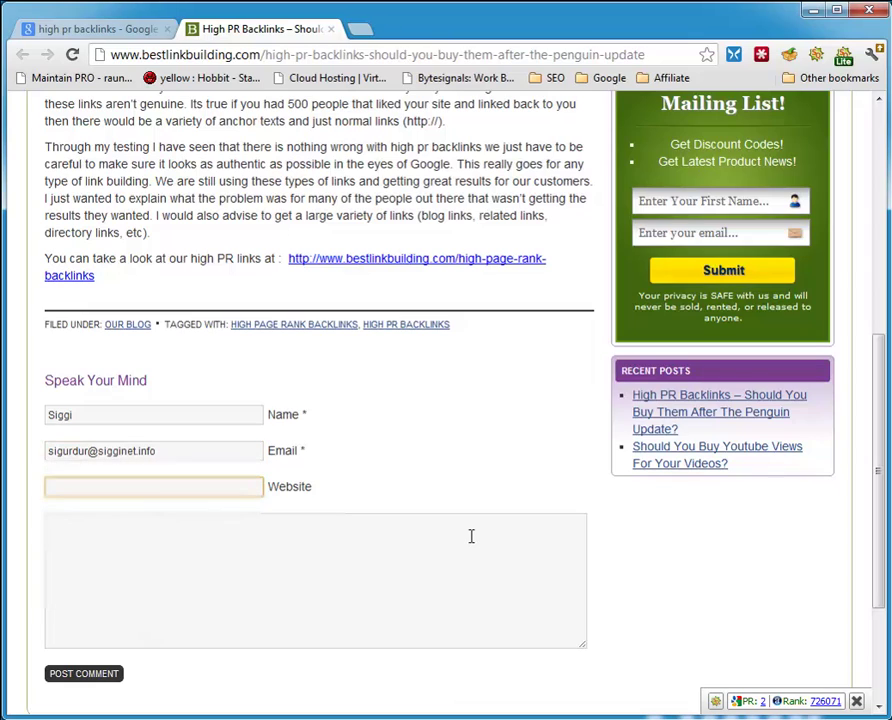
{"action": "type", "text": "http"}
{"action": "key", "text": "Down"}
{"action": "key", "text": "Down"}
{"action": "key", "text": "Down"}
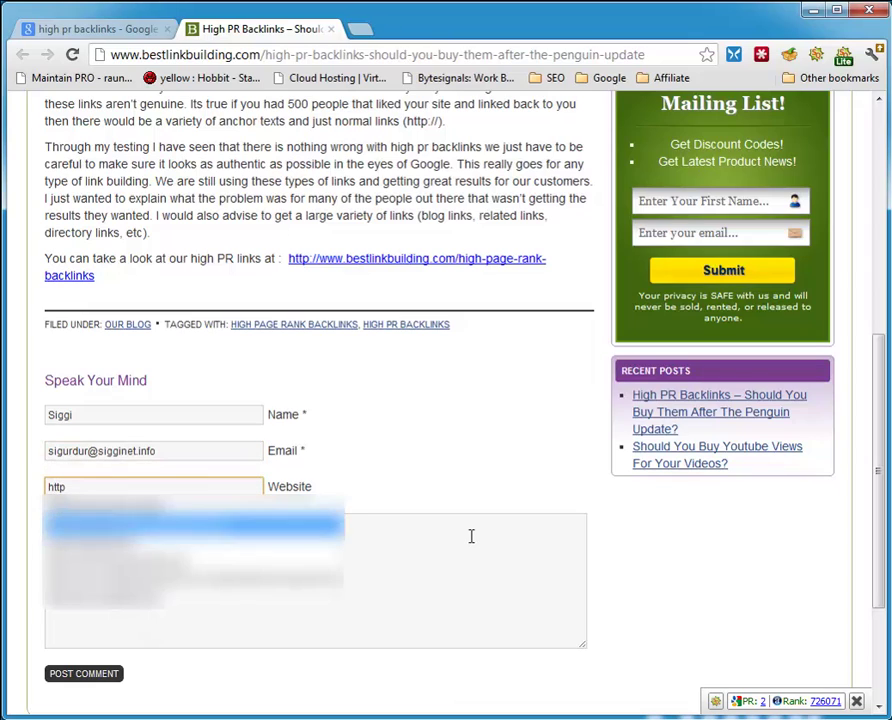
{"action": "key", "text": "Tab"}
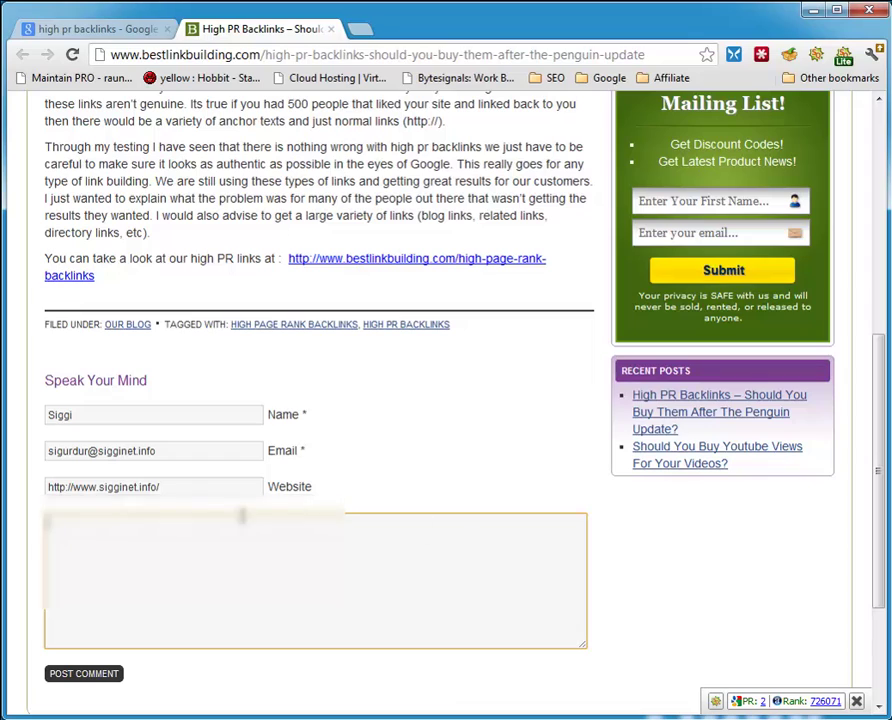
{"action": "left_click_drag", "start_coordinate": [73, 487], "coordinate": [97, 487]}
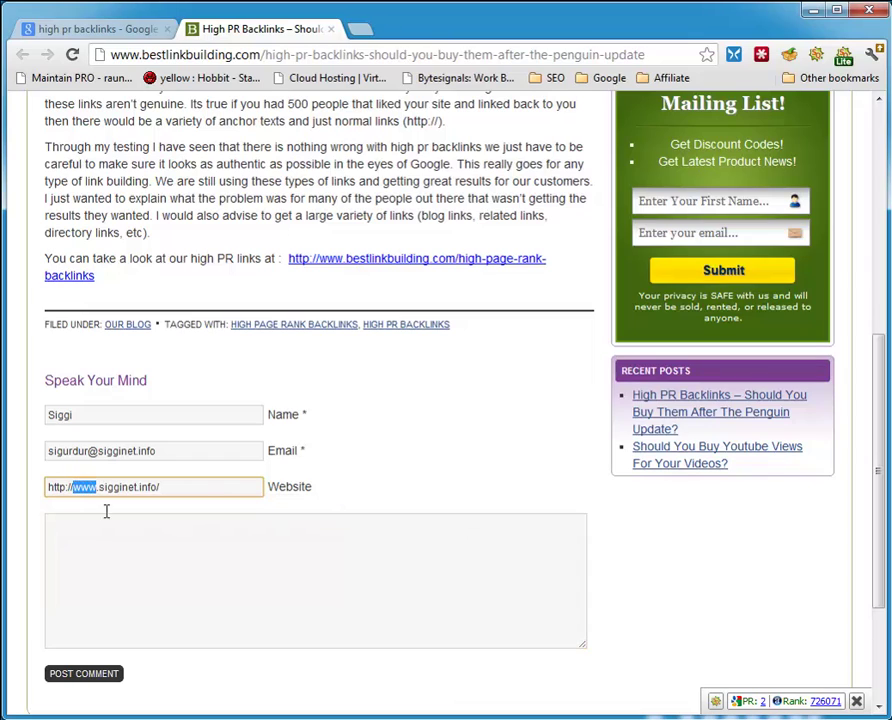
{"action": "key", "text": "BackSpace"}
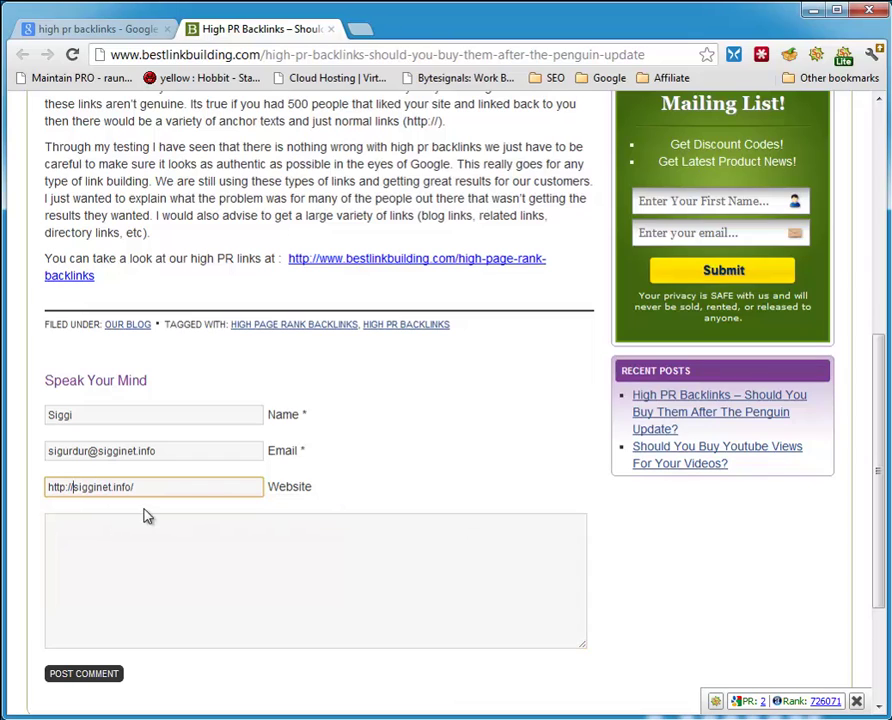
{"action": "left_click", "coordinate": [158, 553]}
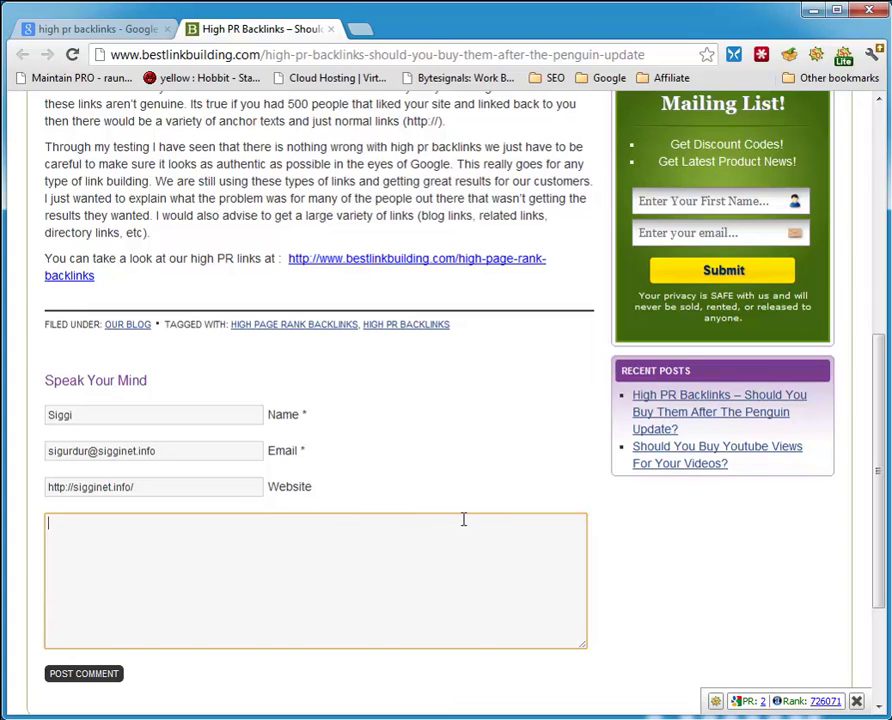
{"action": "left_click", "coordinate": [472, 463]}
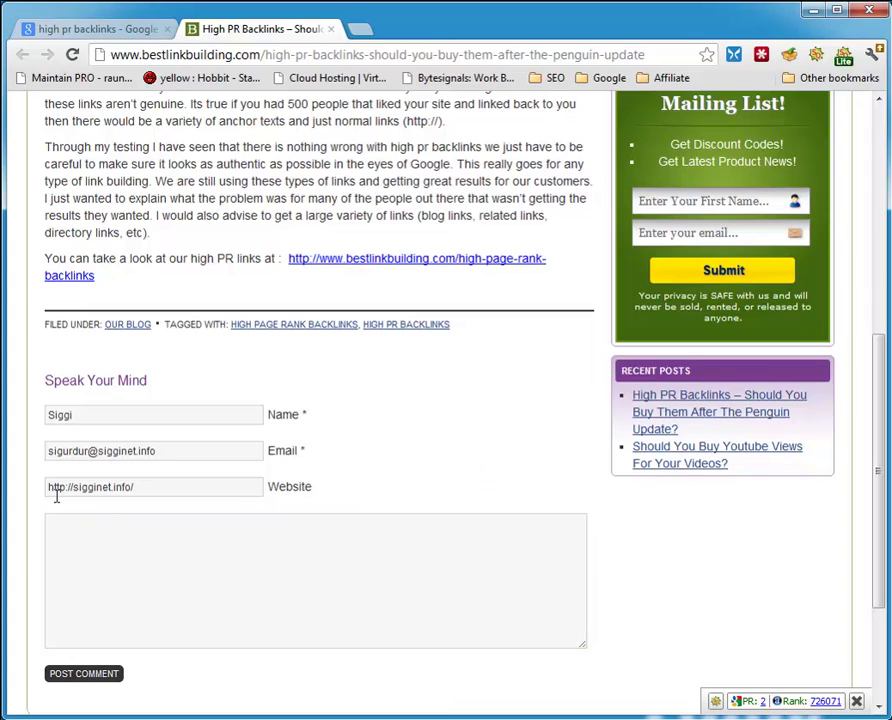
{"action": "left_click", "coordinate": [88, 572]}
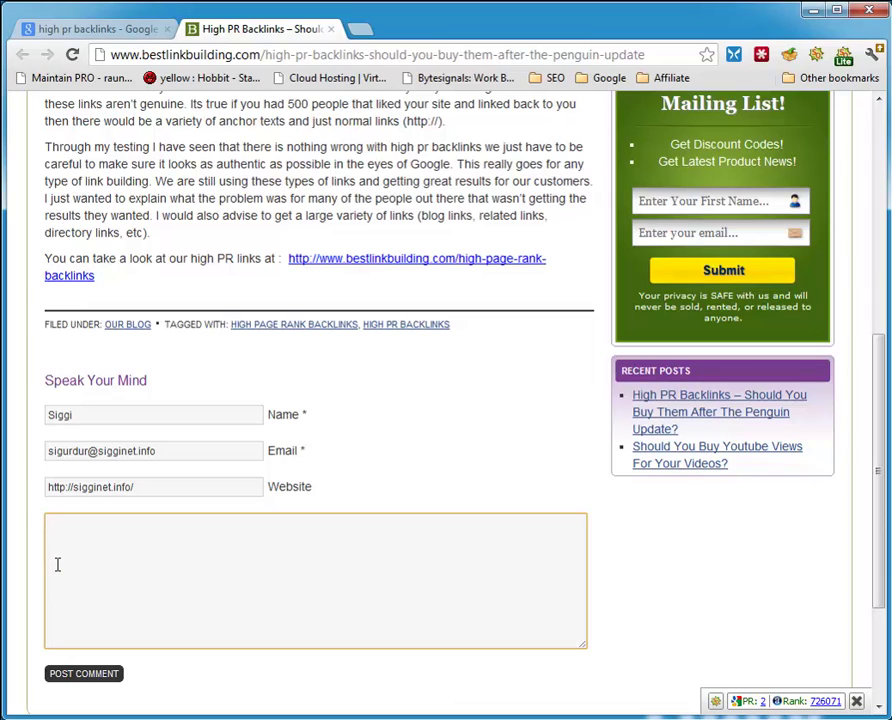
{"action": "left_click", "coordinate": [453, 453]}
{"action": "scroll", "coordinate": [454, 454], "scroll_direction": "up", "scroll_amount": 4}
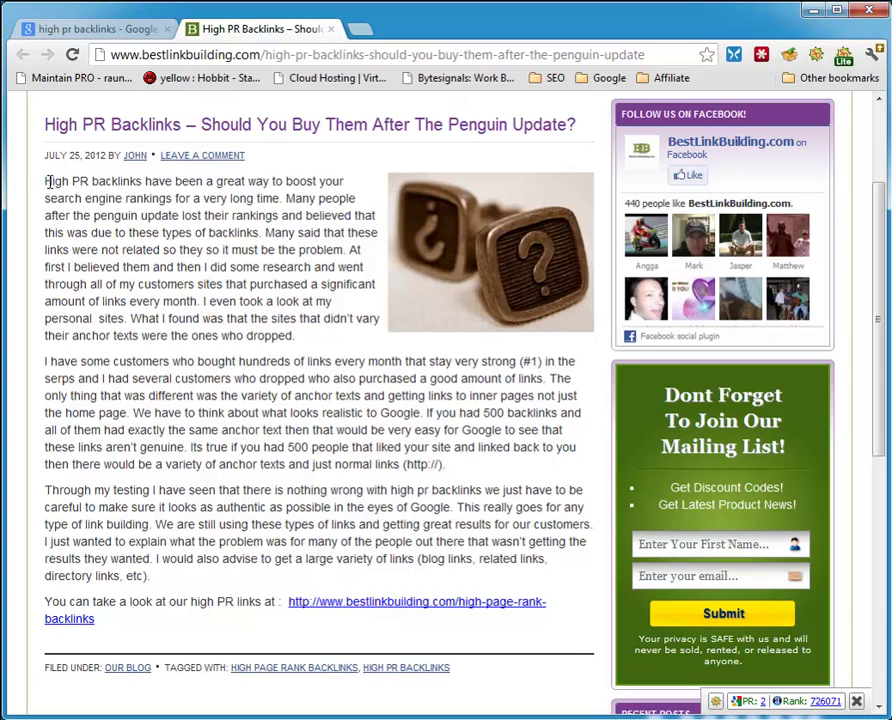
{"action": "left_click_drag", "start_coordinate": [44, 181], "coordinate": [180, 468]}
{"action": "left_click", "coordinate": [180, 468]}
{"action": "scroll", "coordinate": [134, 243], "scroll_direction": "down", "scroll_amount": 1}
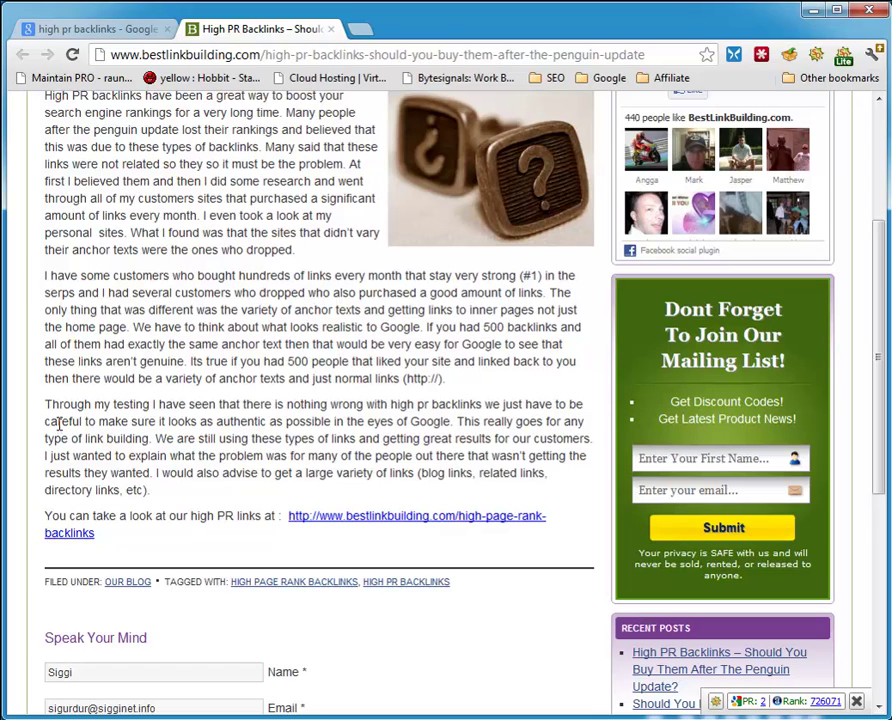
{"action": "left_click_drag", "start_coordinate": [270, 424], "coordinate": [293, 424]}
{"action": "left_click", "coordinate": [363, 419]}
{"action": "left_click_drag", "start_coordinate": [455, 421], "coordinate": [221, 440]}
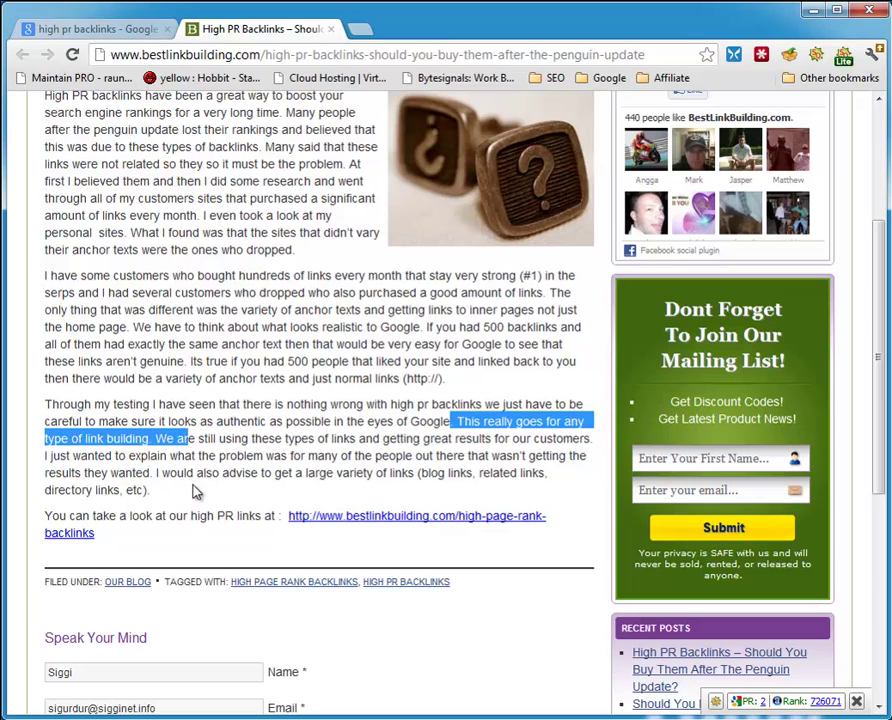
{"action": "left_click_drag", "start_coordinate": [157, 473], "coordinate": [392, 474]}
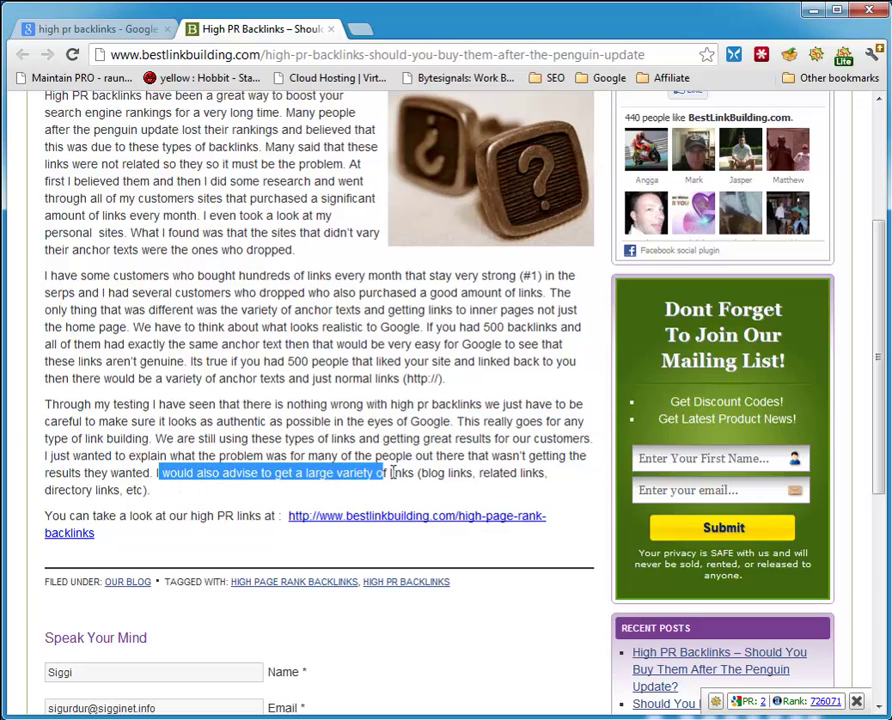
{"action": "left_click", "coordinate": [394, 472]}
{"action": "scroll", "coordinate": [263, 437], "scroll_direction": "down", "scroll_amount": 3}
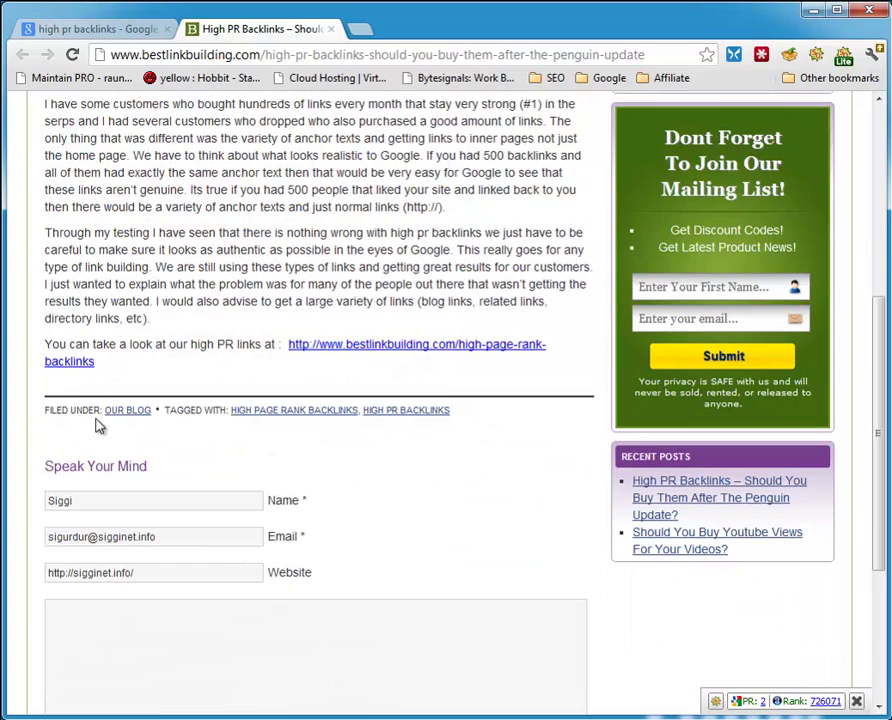
{"action": "scroll", "coordinate": [242, 590], "scroll_direction": "down", "scroll_amount": 2}
Open the comment with 'Hi there.' and note the test showing high PR backlinks are OK.
{"action": "left_click", "coordinate": [241, 582]}
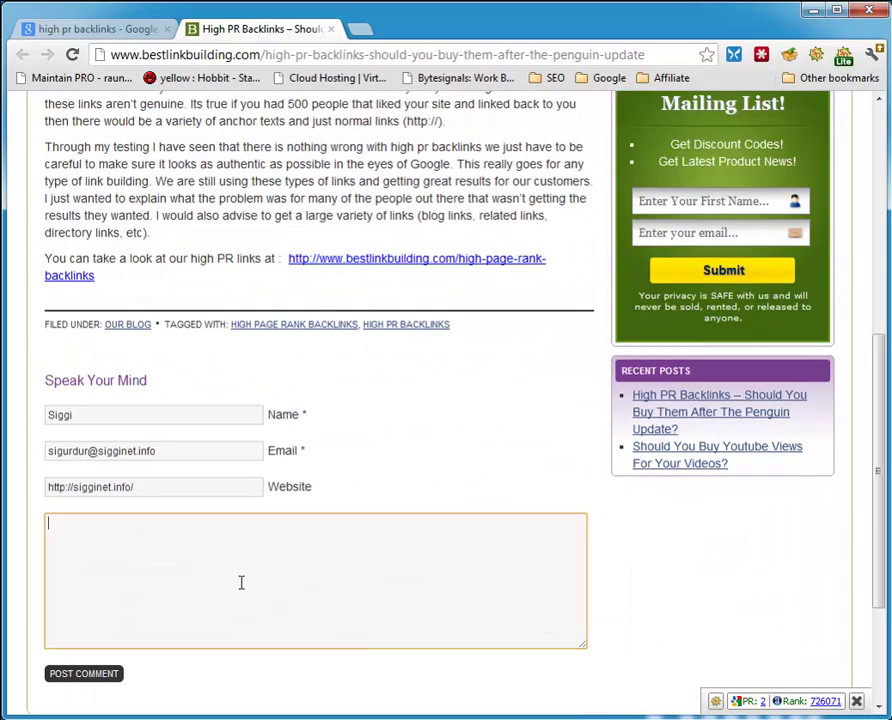
{"action": "type", "text": "Hi there."}
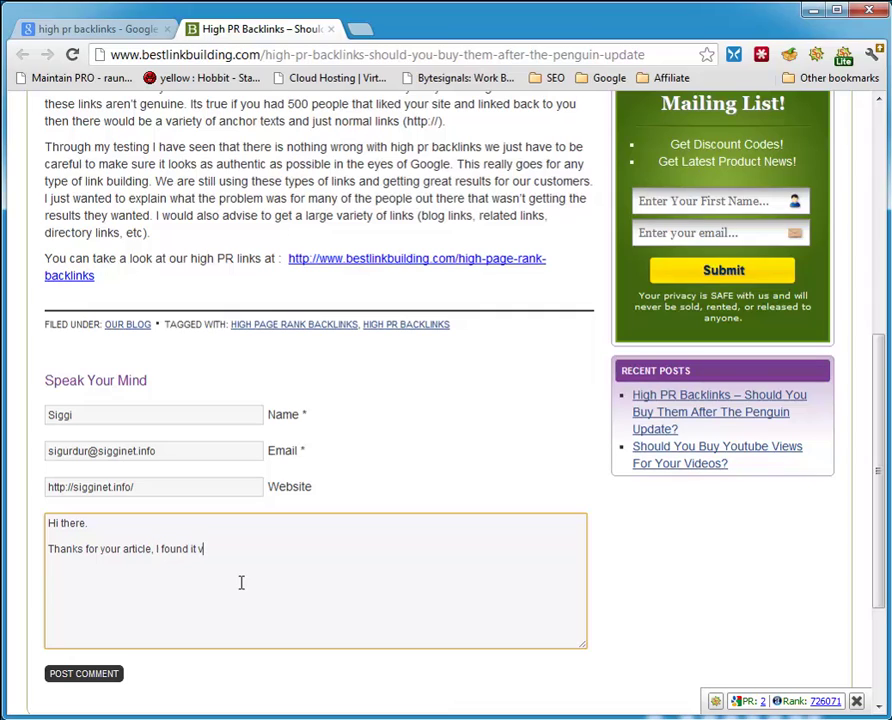
{"action": "type", "text": "cating and useful."}
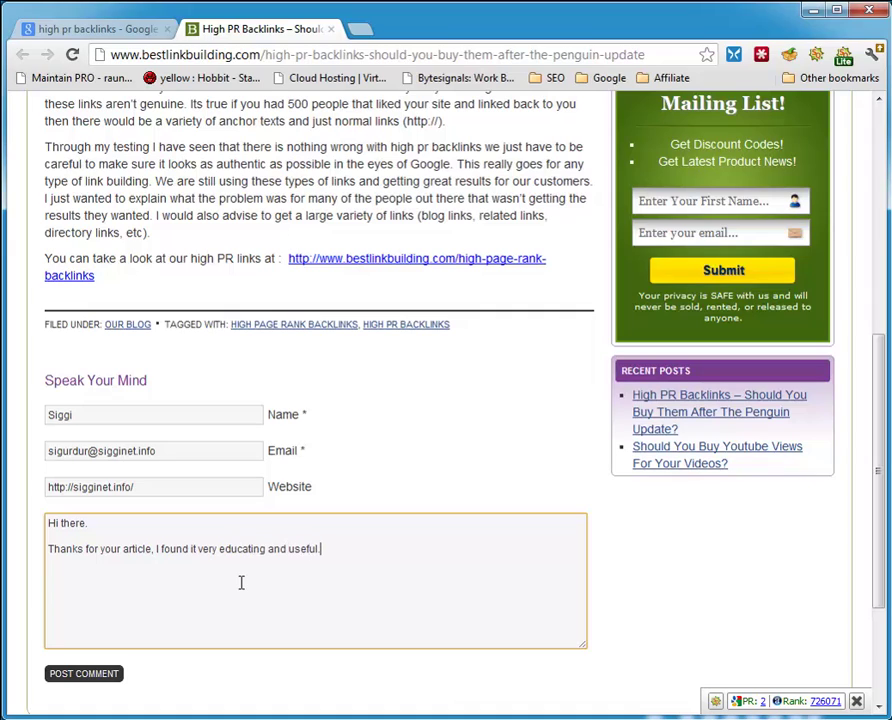
{"action": "type", "text": " :)"}
{"action": "key", "text": "Return"}
{"action": "key", "text": "Return"}
{"action": "type", "text": "It's nice to see that "}
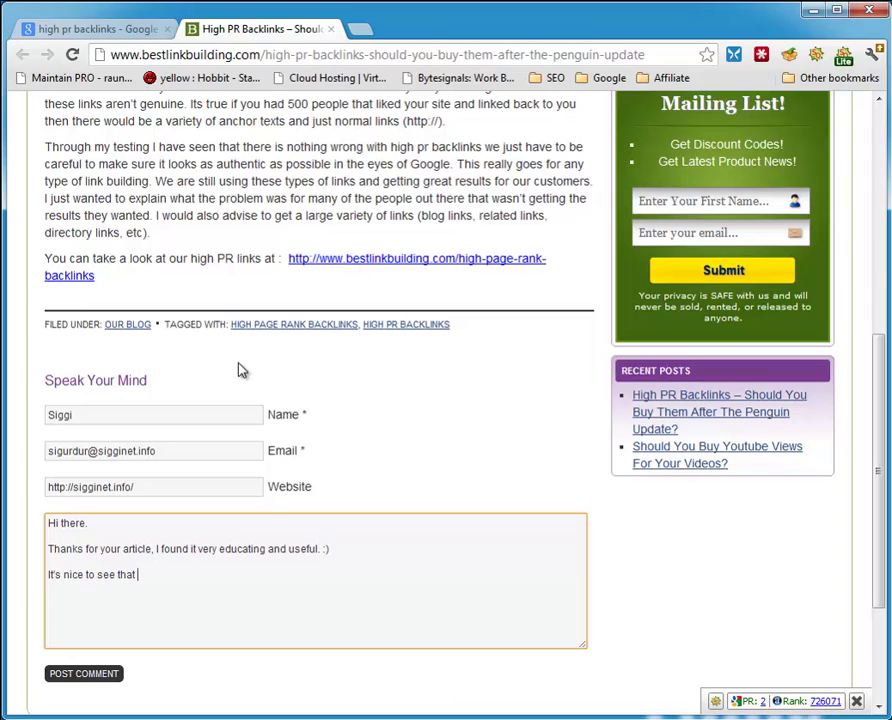
{"action": "type", "text": "in your test  that high p"}
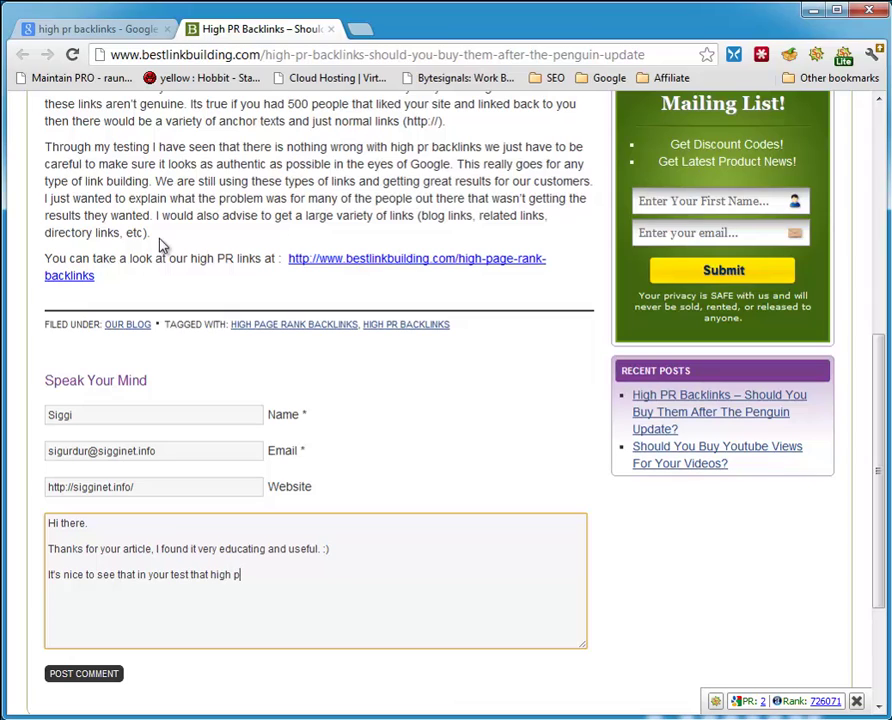
{"action": "type", "text": "r backlinks are OK "}
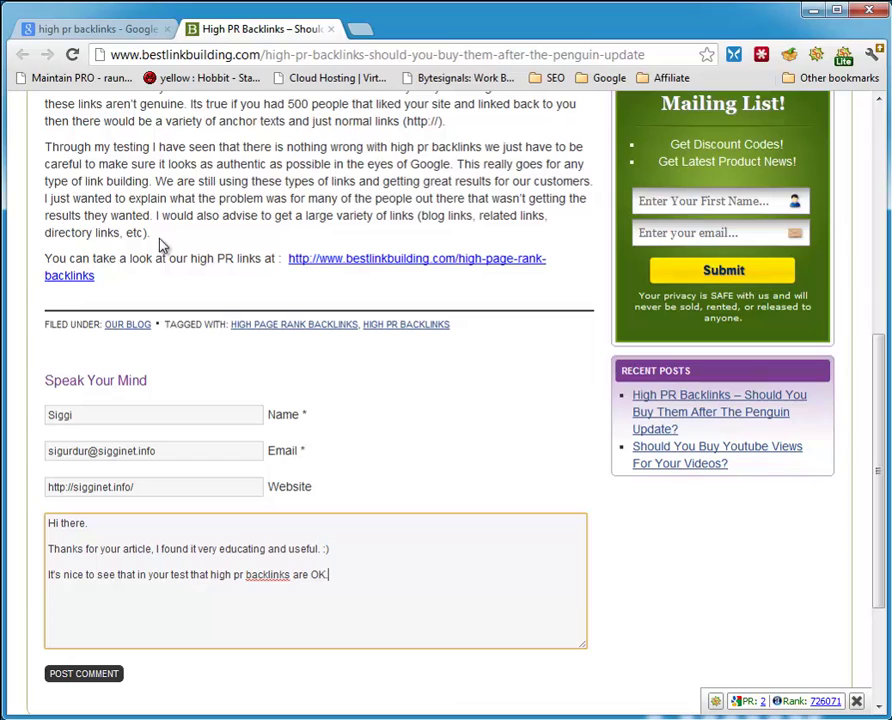
{"action": "type", "text": ". These go"}
Add that Google algo updates are worrying, thank the author for the tips, and sign off.
{"action": "key", "text": "BackSpace"}
{"action": "key", "text": "BackSpace"}
{"action": "type", "text": "Google a"}
{"action": "type", "text": "lgory"}
{"action": "type", "text": "t"}
{"action": "key", "text": "BackSpace"}
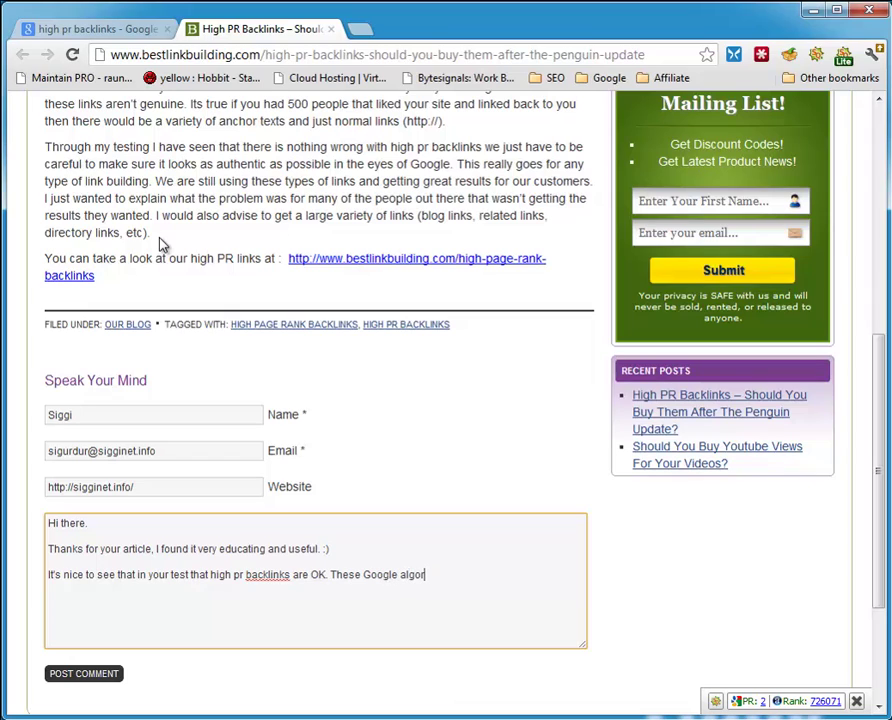
{"action": "type", "text": "yth"}
{"action": "key", "text": "BackSpace"}
{"action": "key", "text": "BackSpace"}
{"action": "key", "text": "BackSpace"}
{"action": "type", "text": "ithm"}
{"action": "key", "text": "BackSpace"}
{"action": "key", "text": "BackSpace"}
{"action": "key", "text": "BackSpace"}
{"action": "key", "text": "BackSpace"}
{"action": "type", "text": "i"}
{"action": "type", "text": "th"}
{"action": "key", "text": "BackSpace"}
{"action": "key", "text": "BackSpace"}
{"action": "key", "text": "BackSpace"}
{"action": "key", "text": "BackSpace"}
{"action": "type", "text": "updates keep me worried ."}
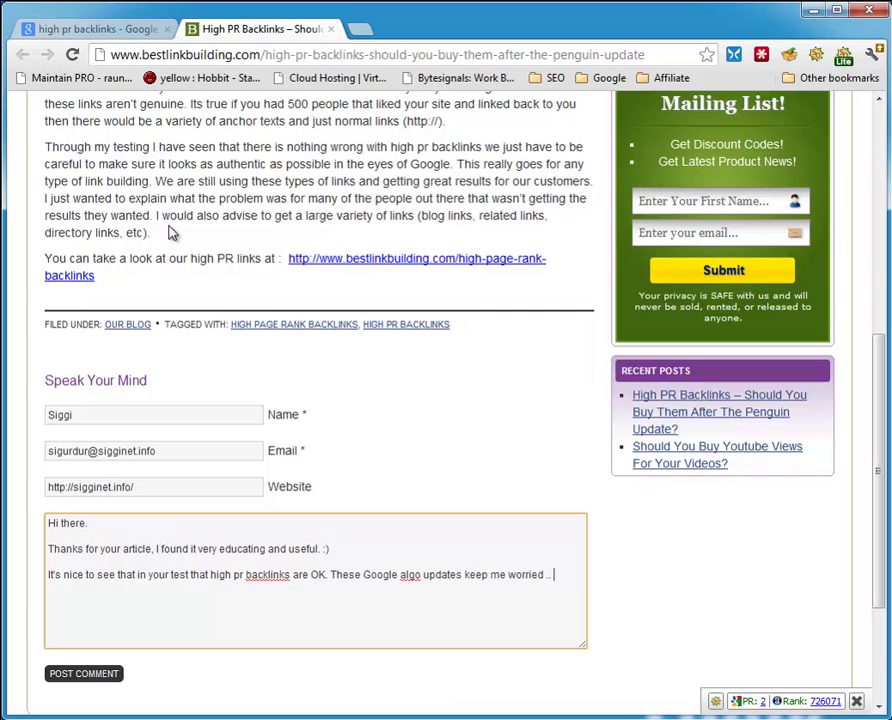
{"action": "type", "text": "."}
{"action": "key", "text": "Return"}
{"action": "type", "text": "Thanks again for the article"}
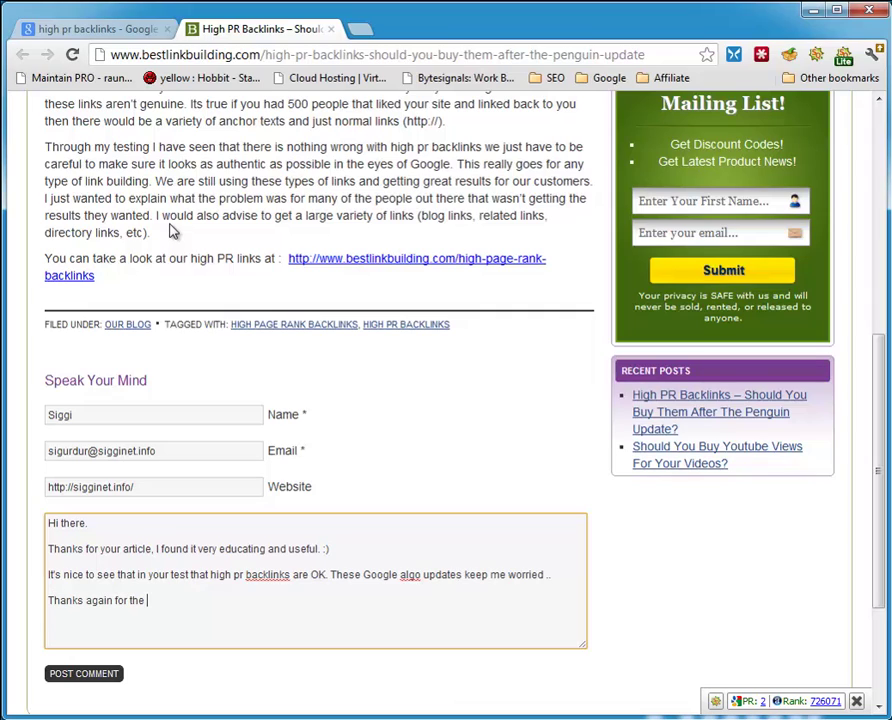
{"action": "key", "text": "BackSpace"}
{"action": "key", "text": "BackSpace"}
{"action": "key", "text": "BackSpace"}
{"action": "key", "text": "BackSpace"}
{"action": "key", "text": "BackSpace"}
{"action": "key", "text": "BackSpace"}
{"action": "key", "text": "BackSpace"}
{"action": "type", "text": "tips. :)"}
{"action": "key", "text": "Return"}
{"action": "key", "text": "Return"}
{"action": "type", "text": "Best,  /Sig"}
Post the comment and scroll up to see it listed as awaiting moderation.
{"action": "left_click", "coordinate": [73, 675]}
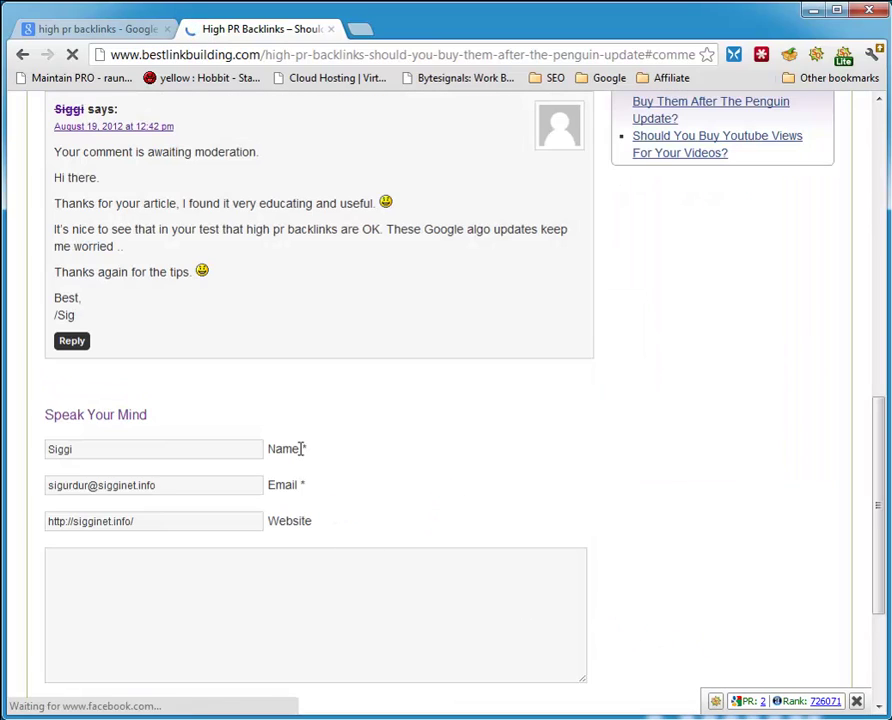
{"action": "scroll", "coordinate": [444, 456], "scroll_direction": "up", "scroll_amount": 2}
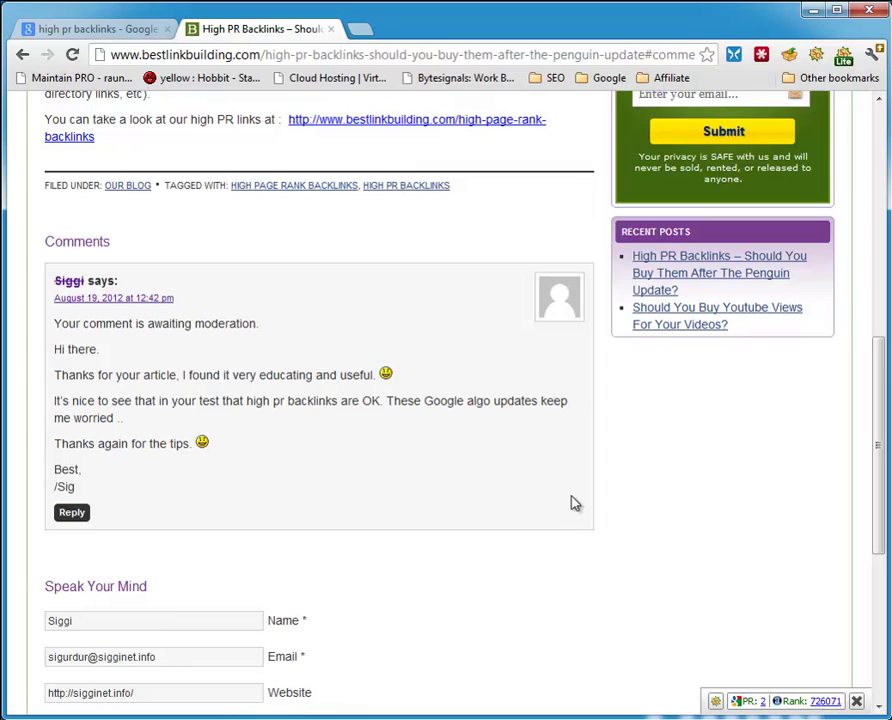
Close the bestlinkbuilding.com tab to get back to the Google blog results for high pr backlinks.
{"action": "left_click", "coordinate": [332, 30]}
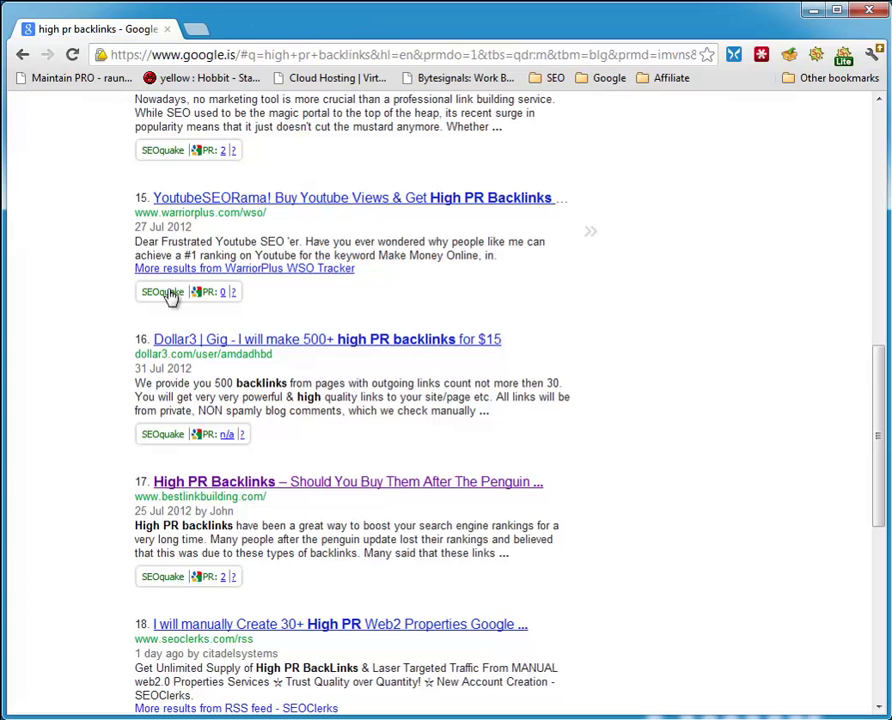